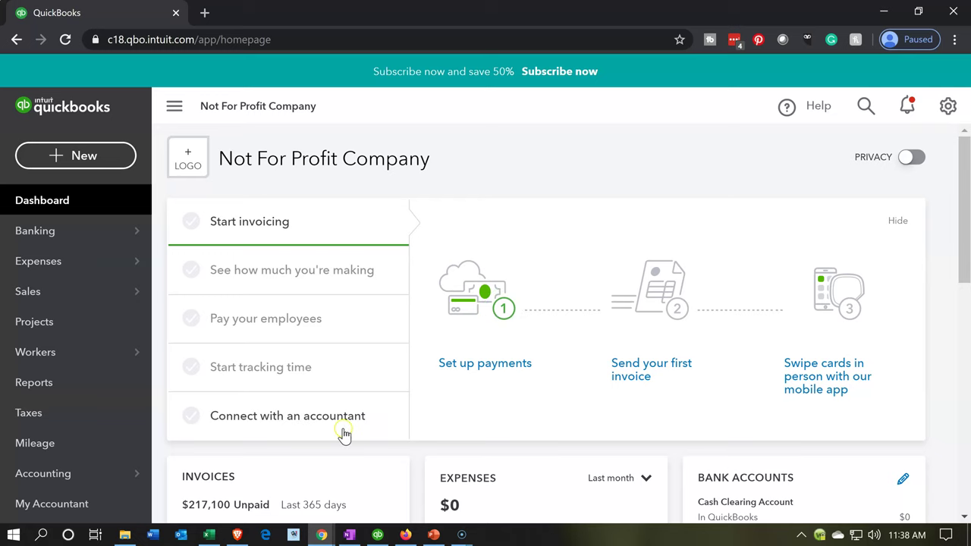
# - View the sample company's home page in Firefox and return to the Not For Profit Company dashboard in Chrome
pyautogui.click(407, 534)
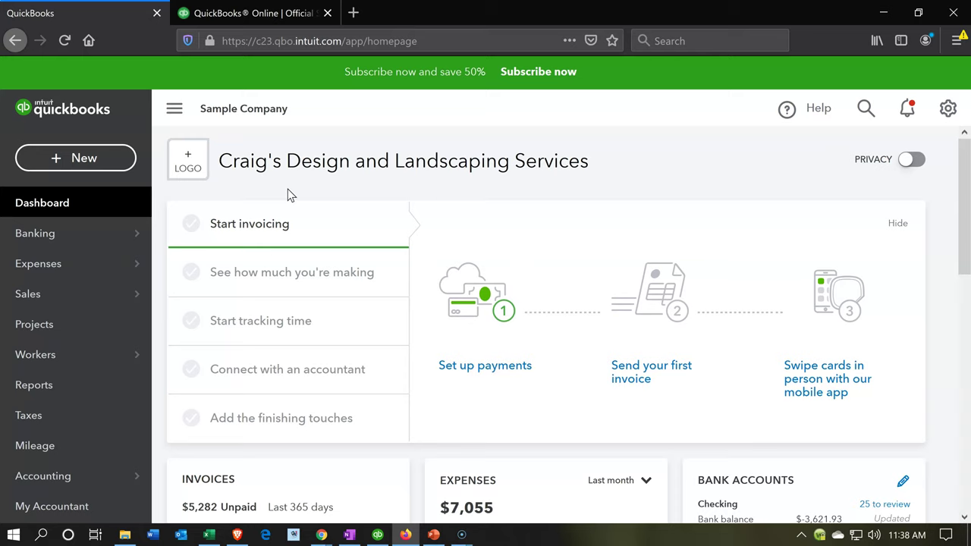
pyautogui.click(298, 220)
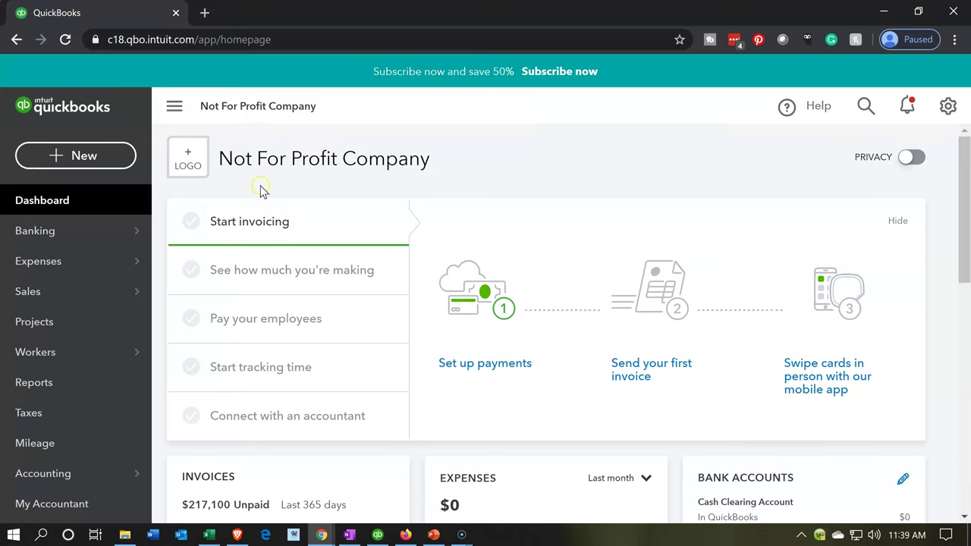
pyautogui.click(321, 191)
pyautogui.click(209, 476)
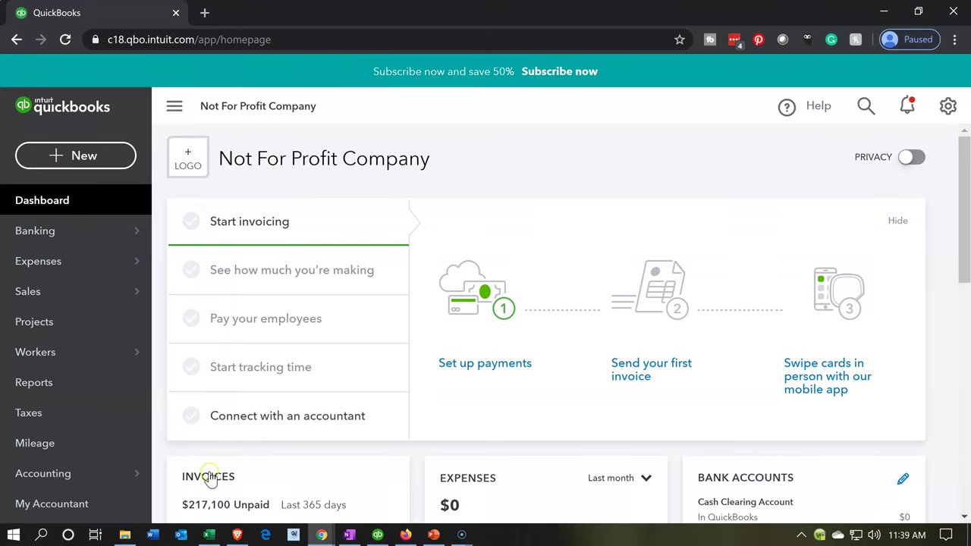
# - Switch to the Problem 1 14nn workbook in Excel and examine the expenses-by-function table beside the trial balance on the Example sheet
pyautogui.click(210, 535)
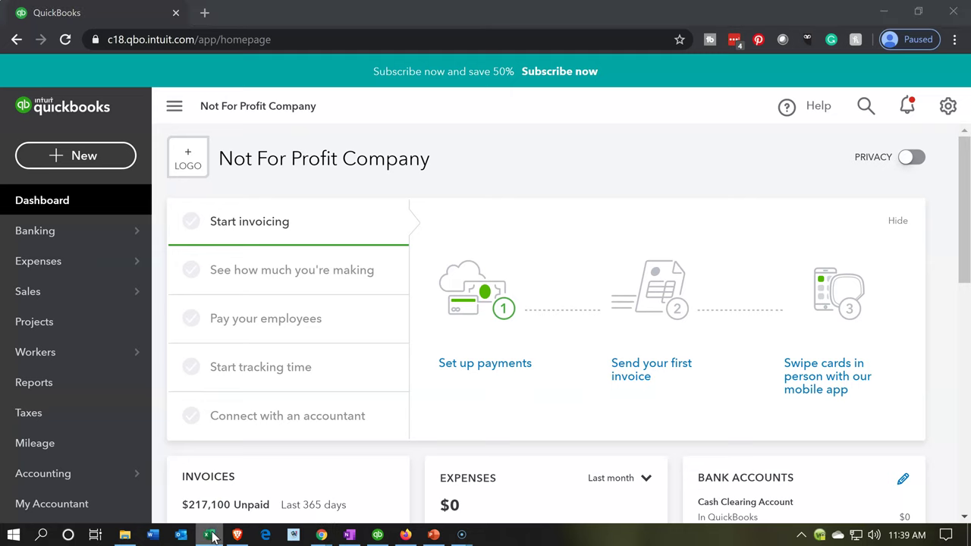
pyautogui.click(414, 305)
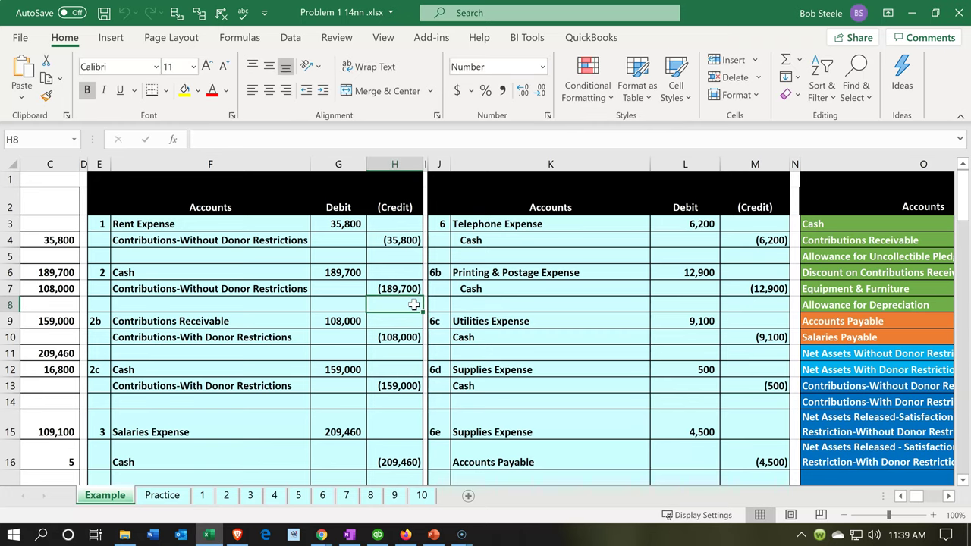
pyautogui.press('Right')
pyautogui.press('Right')
pyautogui.press('Right')
pyautogui.press('Right')
pyautogui.press('Right')
pyautogui.press('Right')
pyautogui.press('Right')
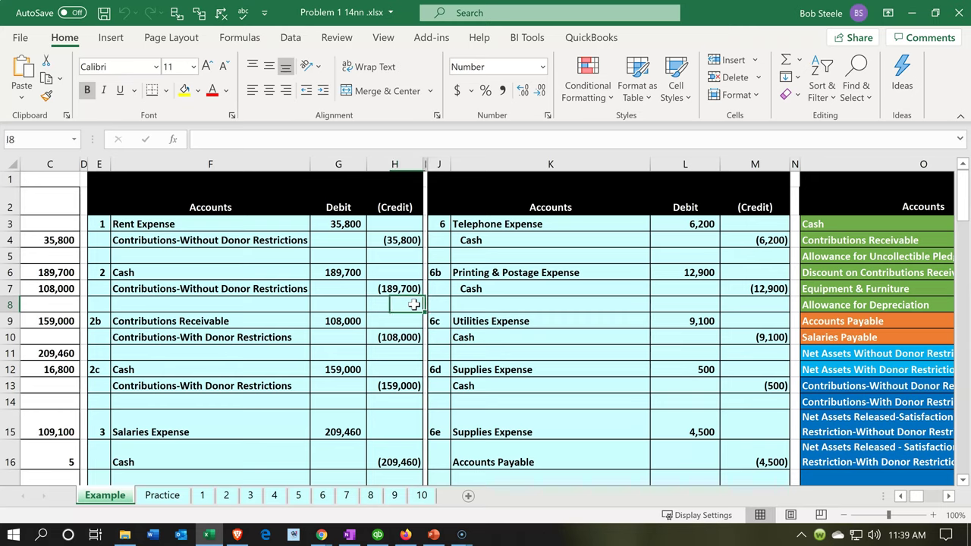
pyautogui.press('Right')
pyautogui.press('Right')
pyautogui.press('Right')
pyautogui.press('Right')
pyautogui.press('Right')
pyautogui.press('Right')
pyautogui.press('Right')
pyautogui.press('Right')
pyautogui.press('Right')
pyautogui.press('Right')
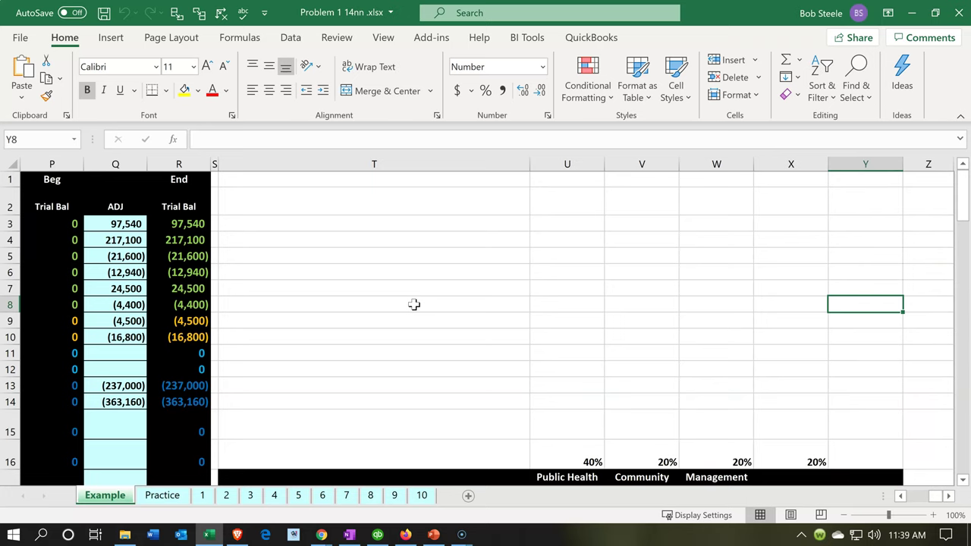
pyautogui.scroll(-2, 414, 304)
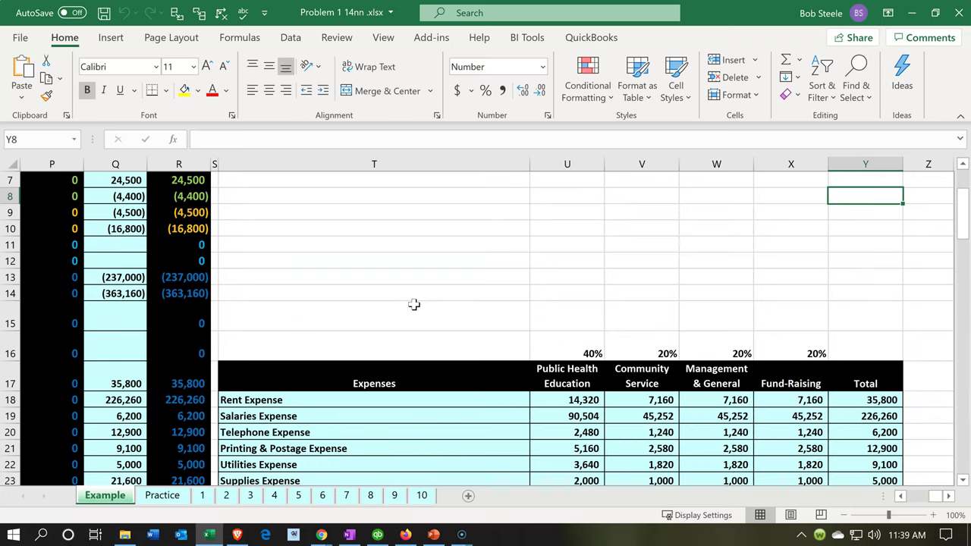
pyautogui.scroll(-2, 413, 305)
pyautogui.scroll(-3, 413, 304)
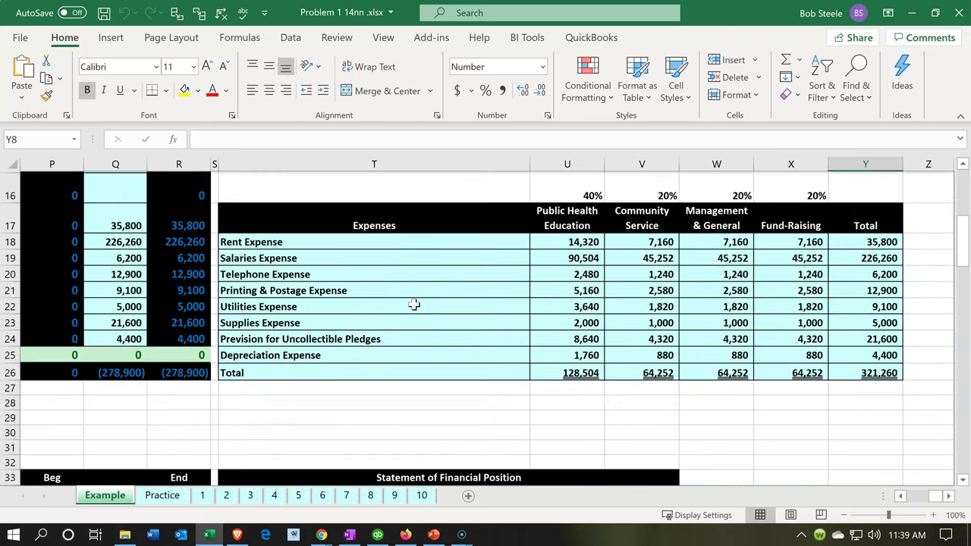
# - Look over the Statement of Financial Position and the Statement of Activities below the expenses table
pyautogui.scroll(-1, 413, 304)
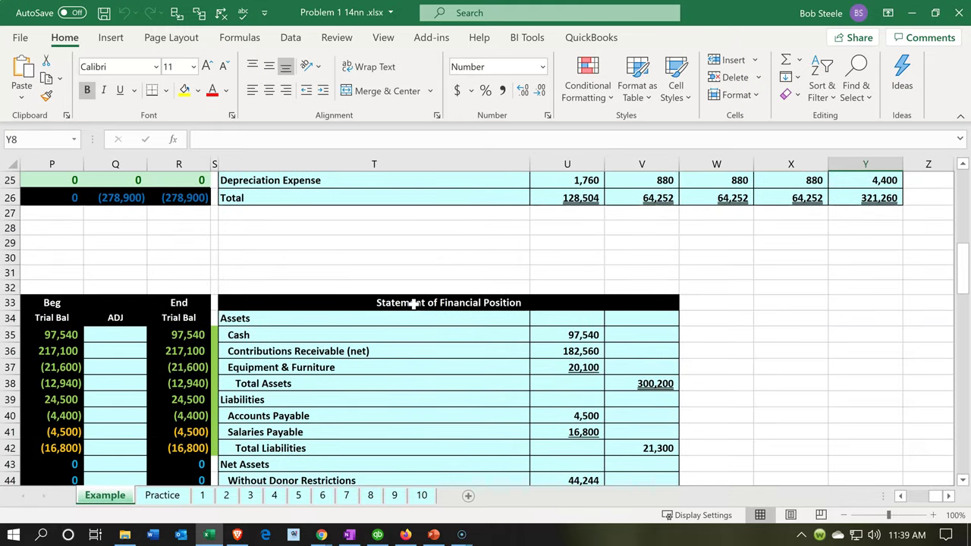
pyautogui.scroll(-4, 413, 304)
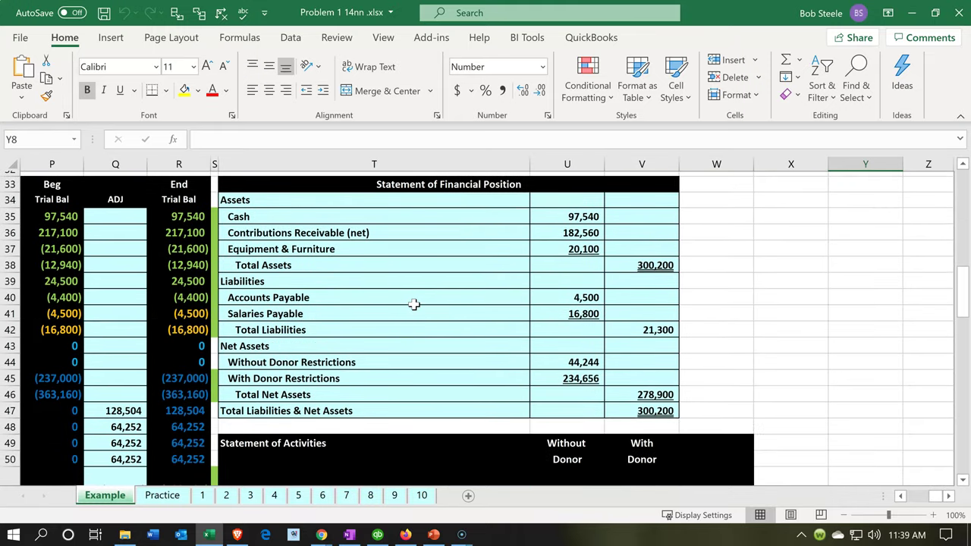
pyautogui.scroll(-3, 414, 304)
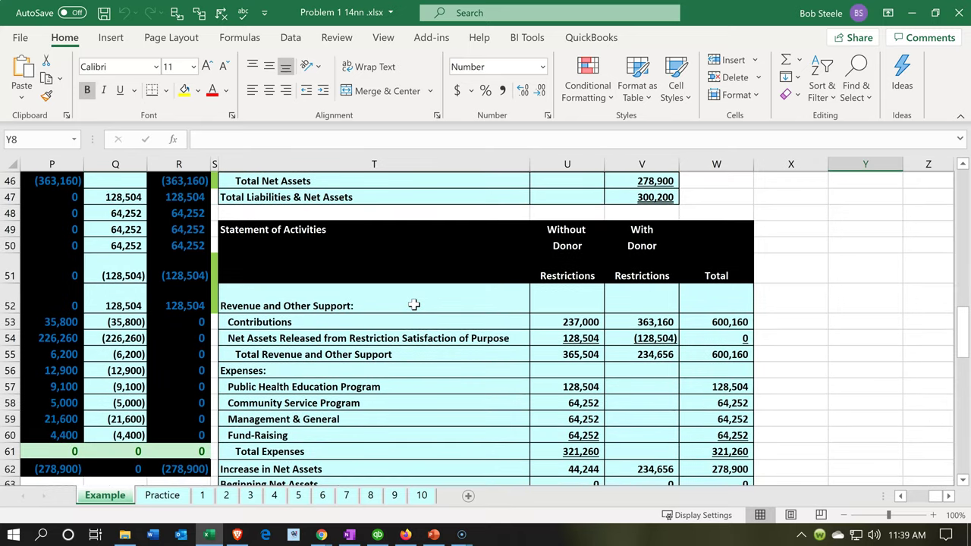
pyautogui.scroll(4, 413, 304)
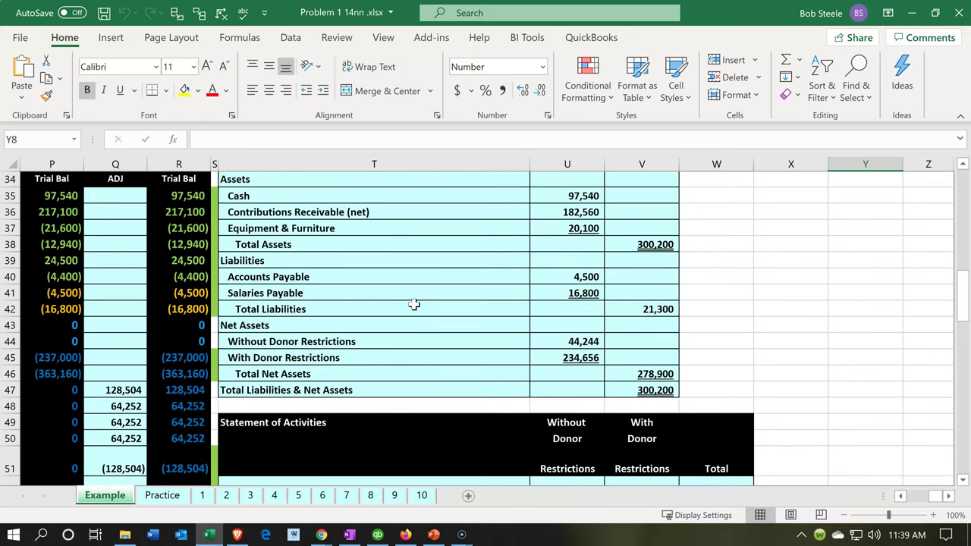
pyautogui.scroll(1, 413, 304)
pyautogui.scroll(-1, 410, 258)
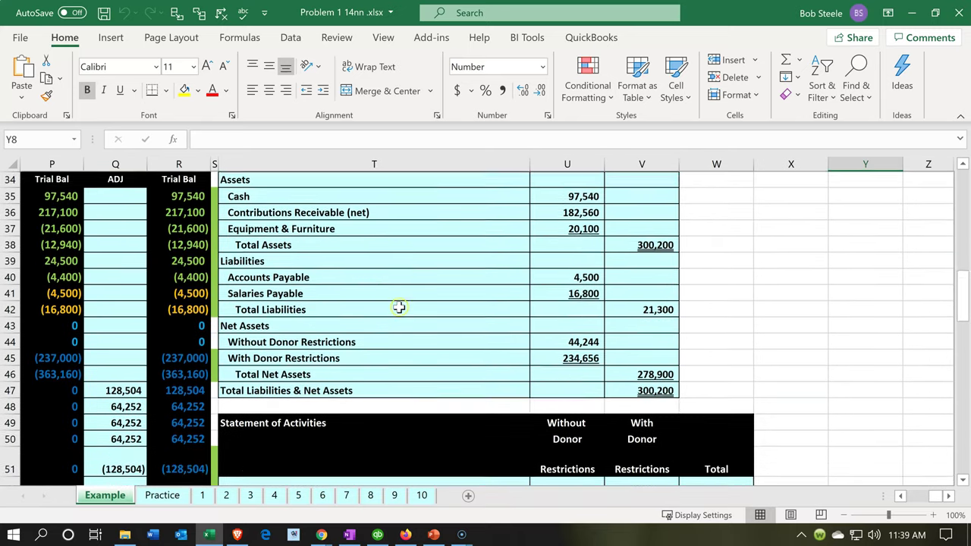
pyautogui.scroll(1, 354, 424)
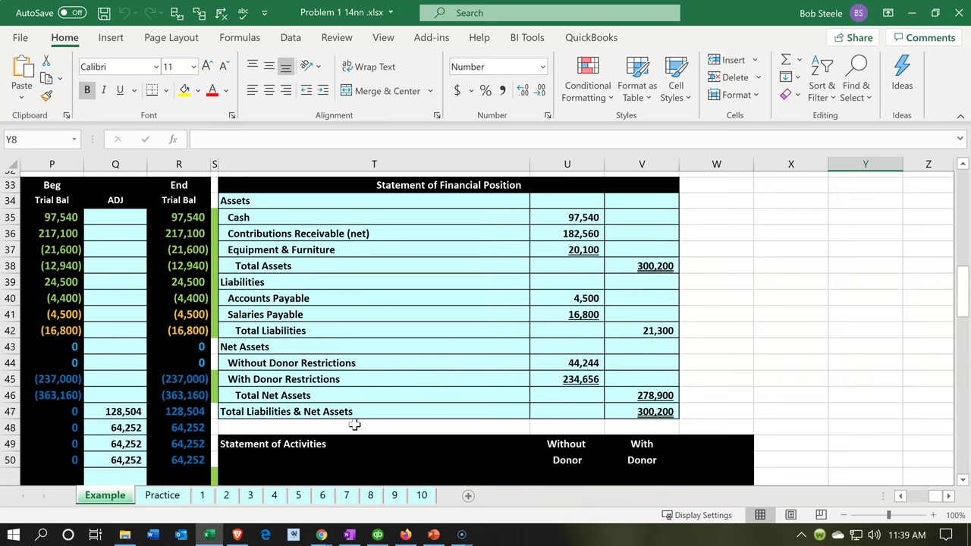
# - Go through the Statement of Financial Position line by line from Assets through Liabilities to Net Assets
pyautogui.click(296, 229)
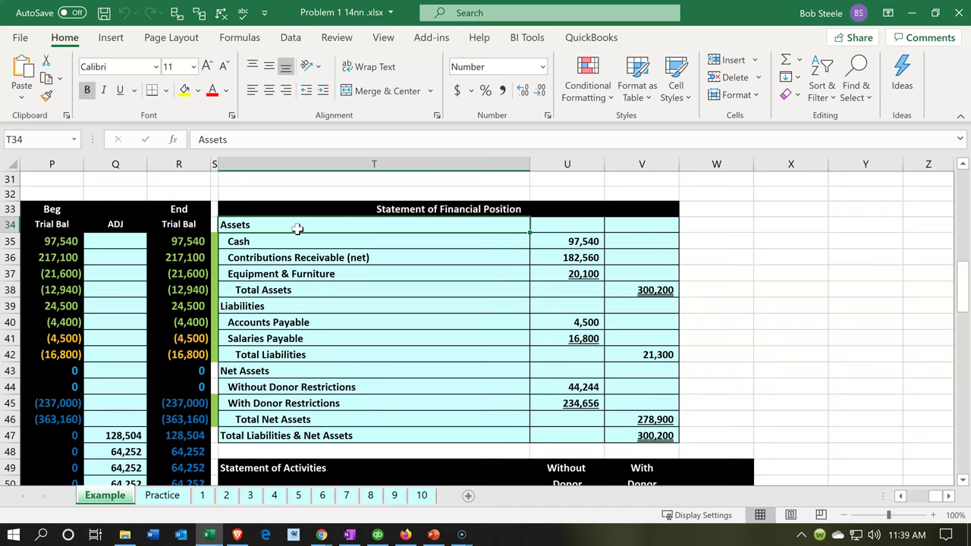
pyautogui.press('Down')
pyautogui.press('Down')
pyautogui.press('Down')
pyautogui.press('Down')
pyautogui.press('Down')
pyautogui.press('Down')
pyautogui.press('Down')
pyautogui.press('Down')
pyautogui.press('Down')
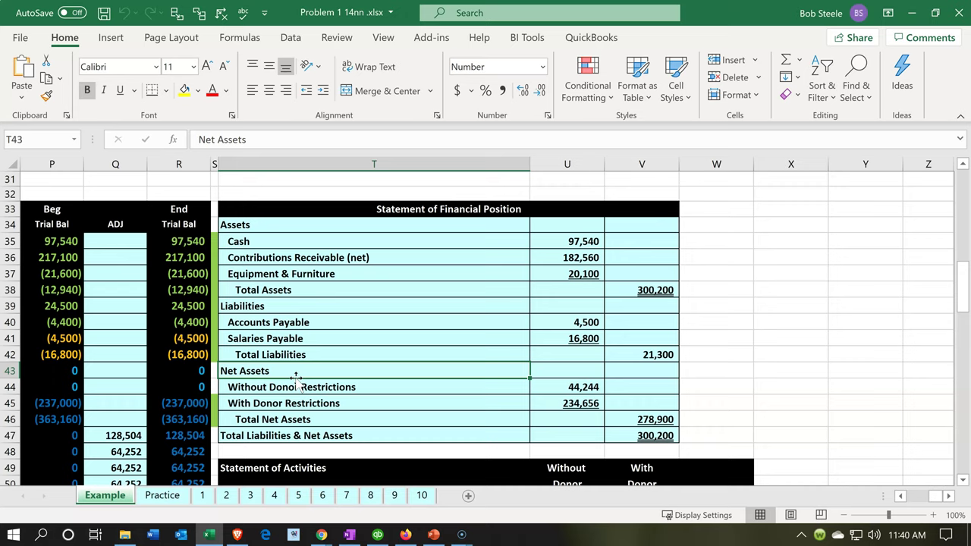
# - Examine the total net assets on the Statement of Financial Position and their split without and with donor restrictions
pyautogui.click(631, 291)
pyautogui.click(632, 365)
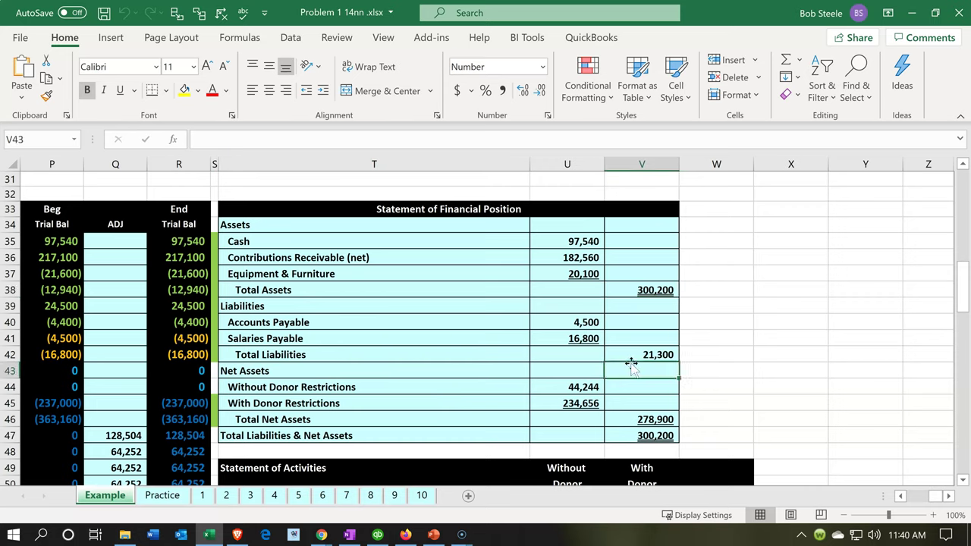
pyautogui.click(629, 417)
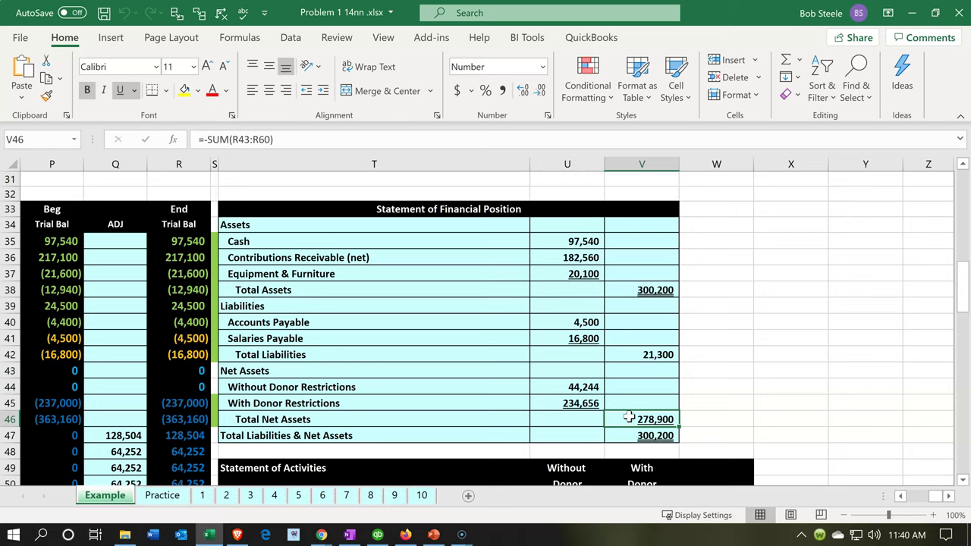
pyautogui.click(396, 386)
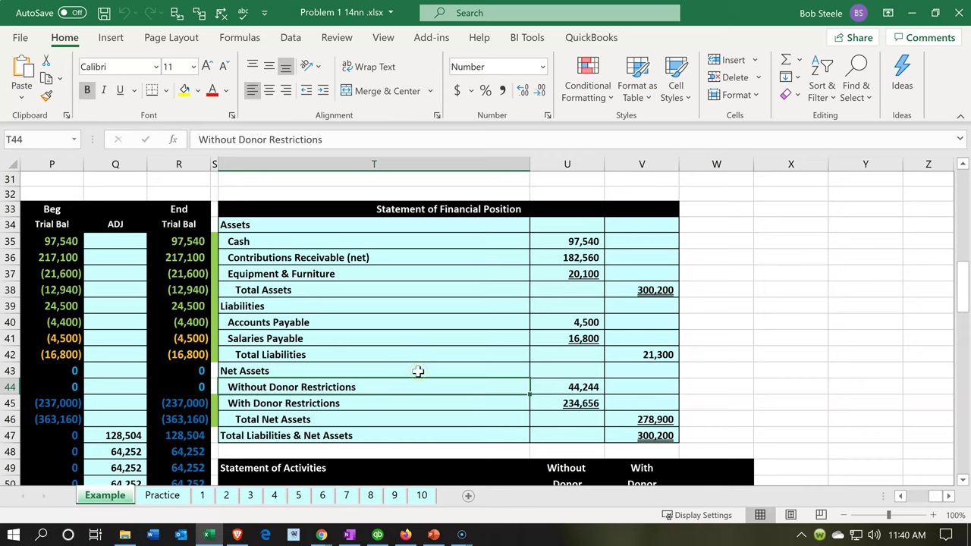
pyautogui.press('Down')
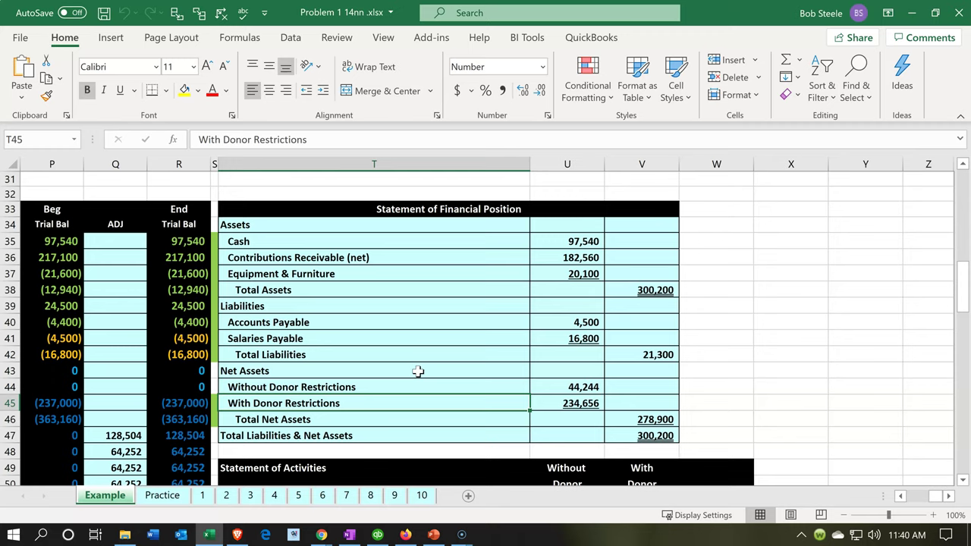
# - Examine the Statement of Activities from Revenue and Other Support through Expenses to Increase in Net Assets
pyautogui.scroll(-3, 417, 371)
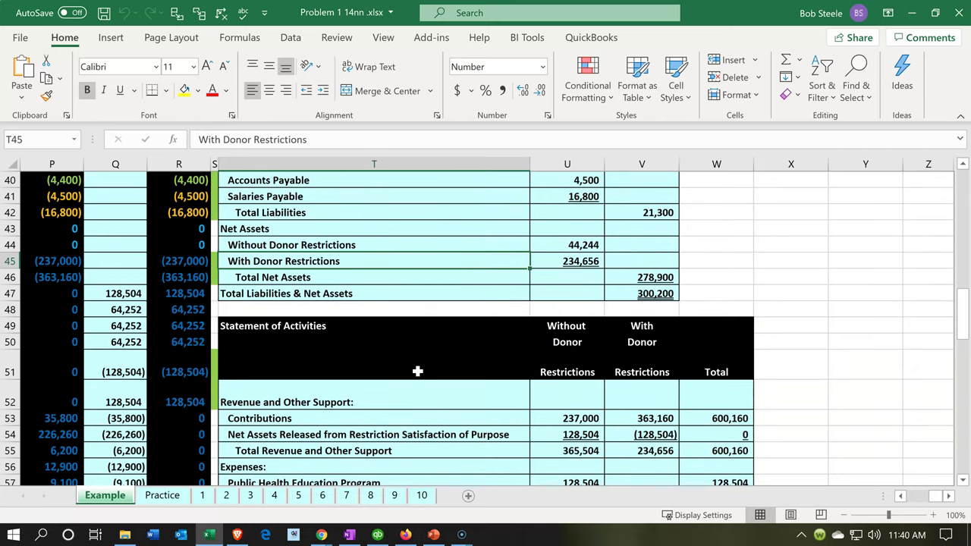
pyautogui.click(331, 336)
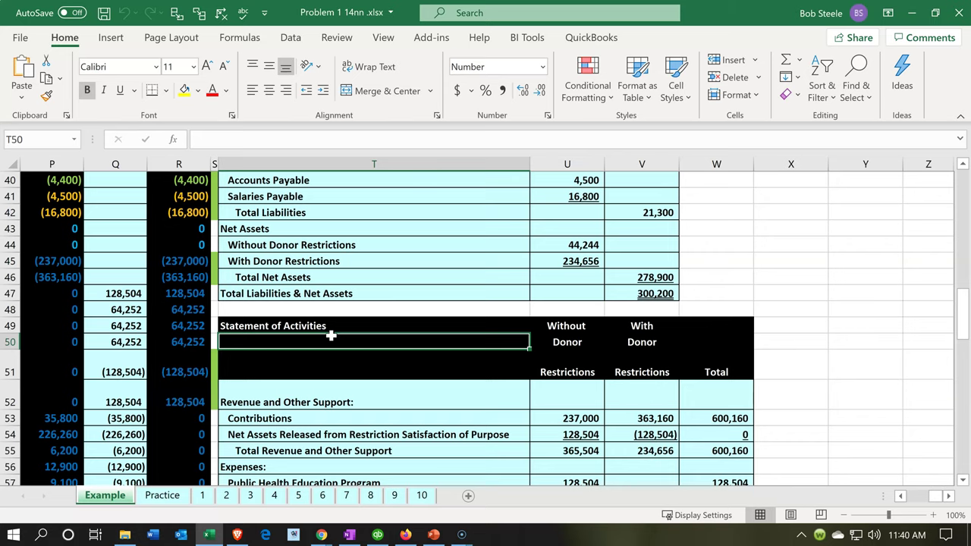
pyautogui.scroll(-1, 332, 336)
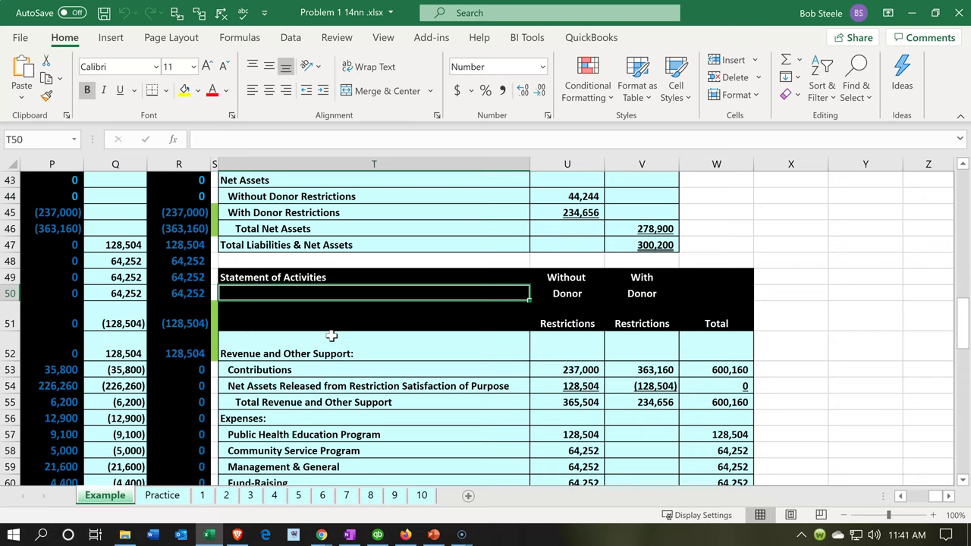
pyautogui.click(330, 336)
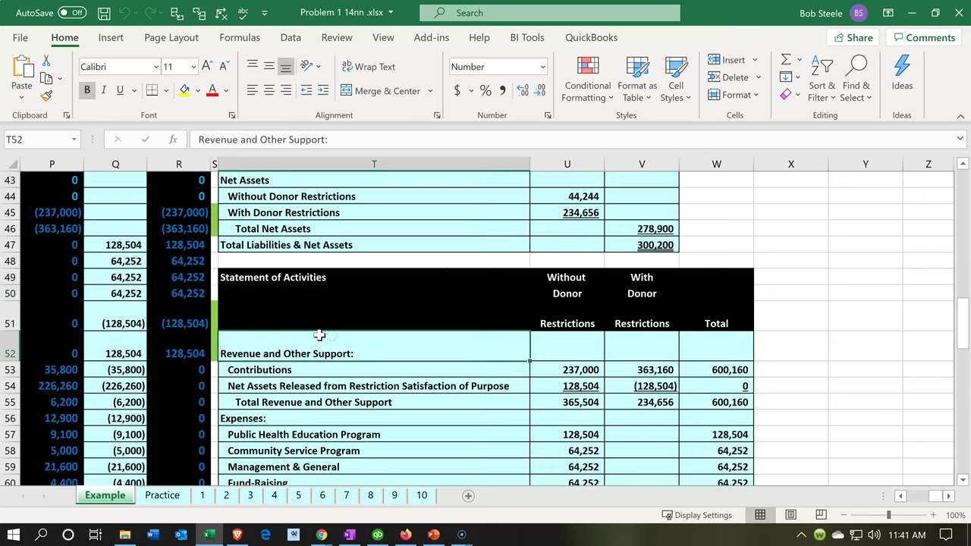
pyautogui.click(301, 414)
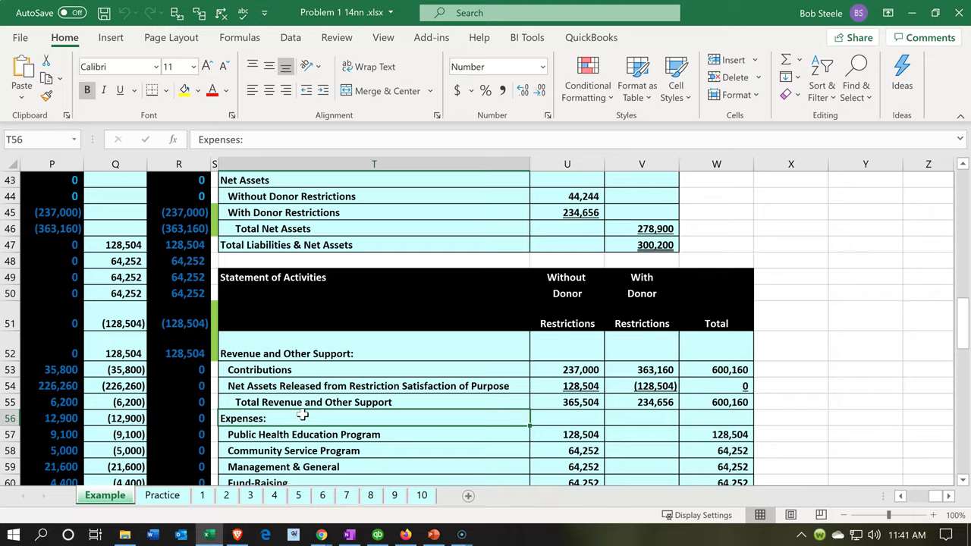
pyautogui.scroll(-3, 302, 416)
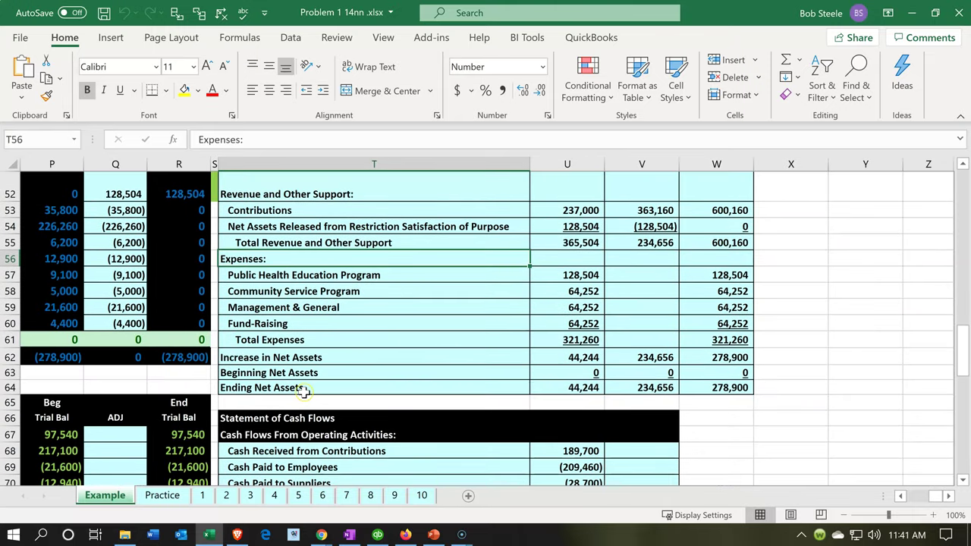
pyautogui.click(303, 350)
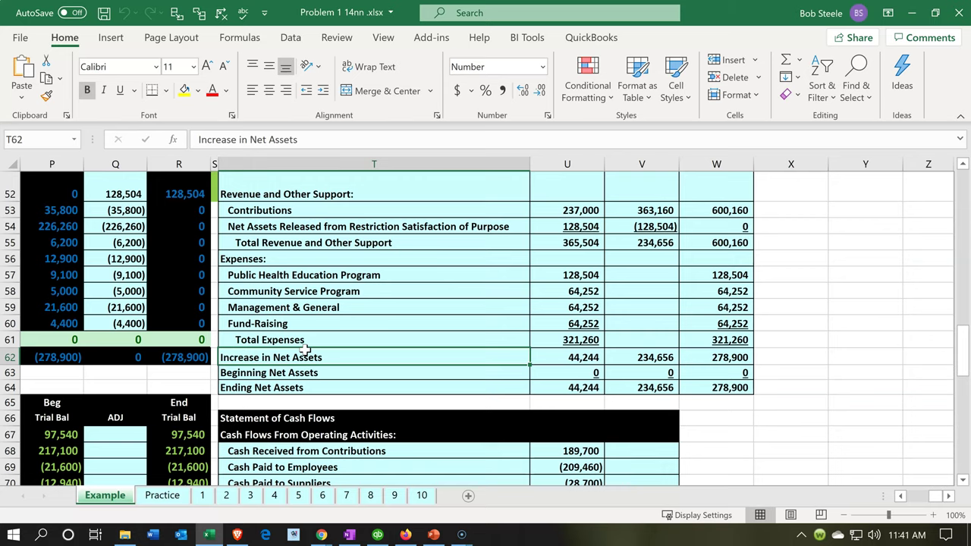
# - Inspect the Without Donor Restrictions and With Donor Restrictions column headings of the Statement of Activities
pyautogui.scroll(1, 306, 348)
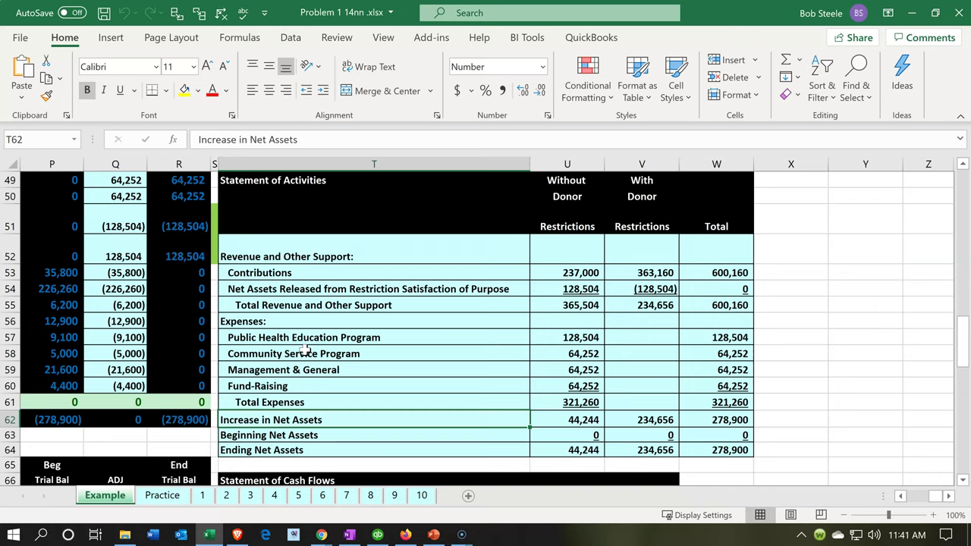
pyautogui.click(586, 233)
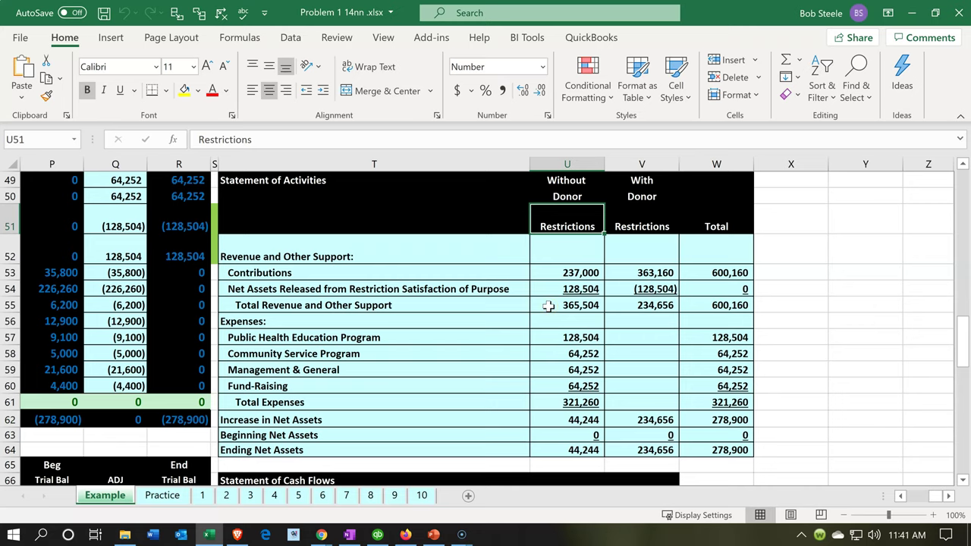
pyautogui.press('Right')
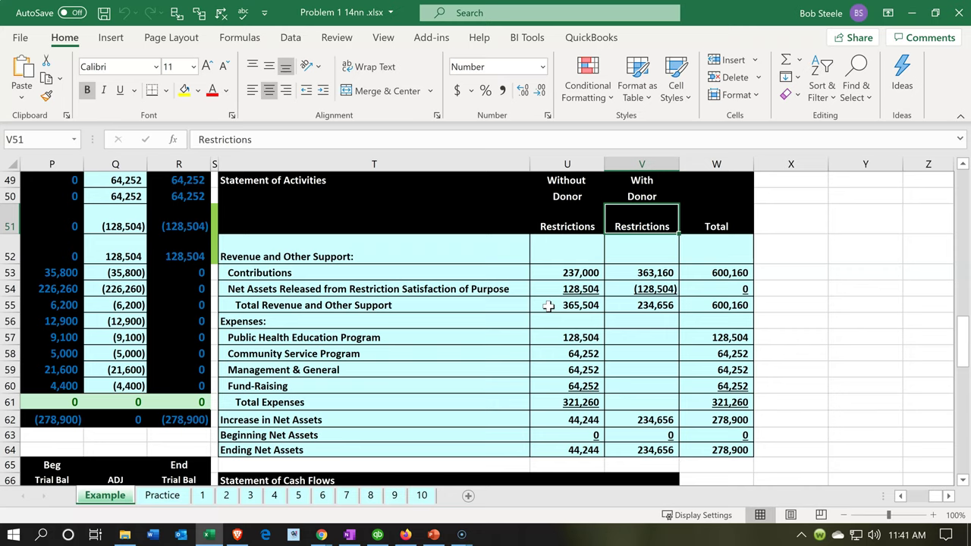
# - Highlight the four functional expense lines in the Statement of Activities and compare them with the expenses-by-function table
pyautogui.moveTo(402, 337); pyautogui.dragTo(394, 380)
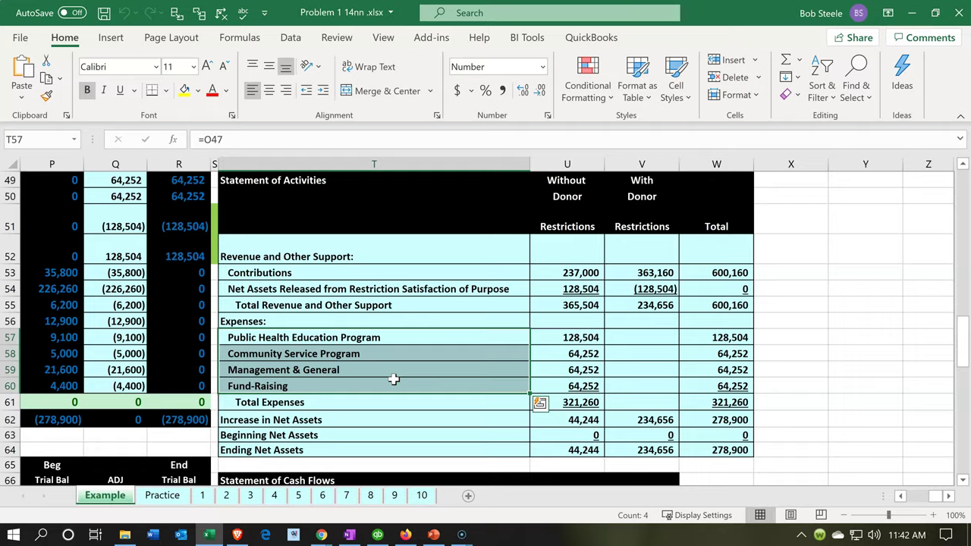
pyautogui.scroll(11, 394, 379)
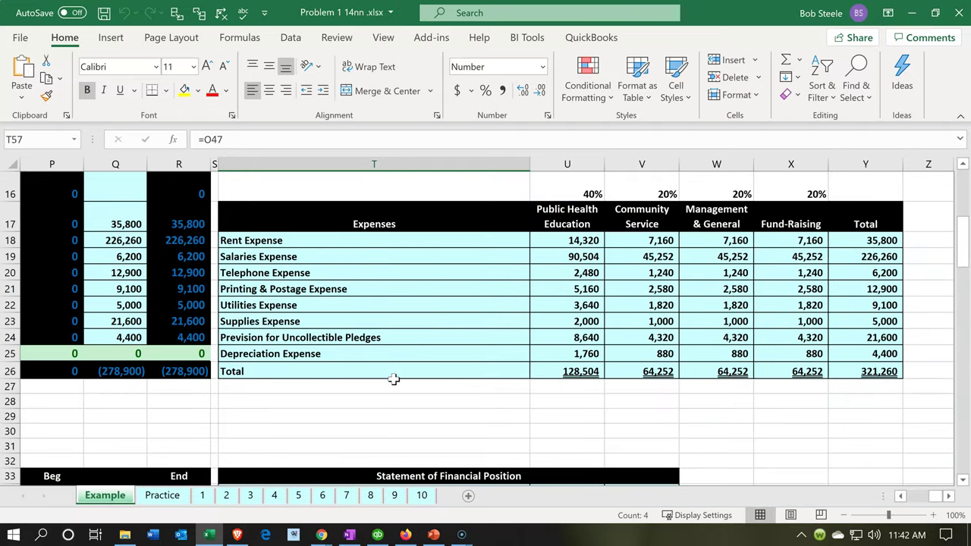
pyautogui.scroll(2, 394, 379)
pyautogui.scroll(-1, 394, 379)
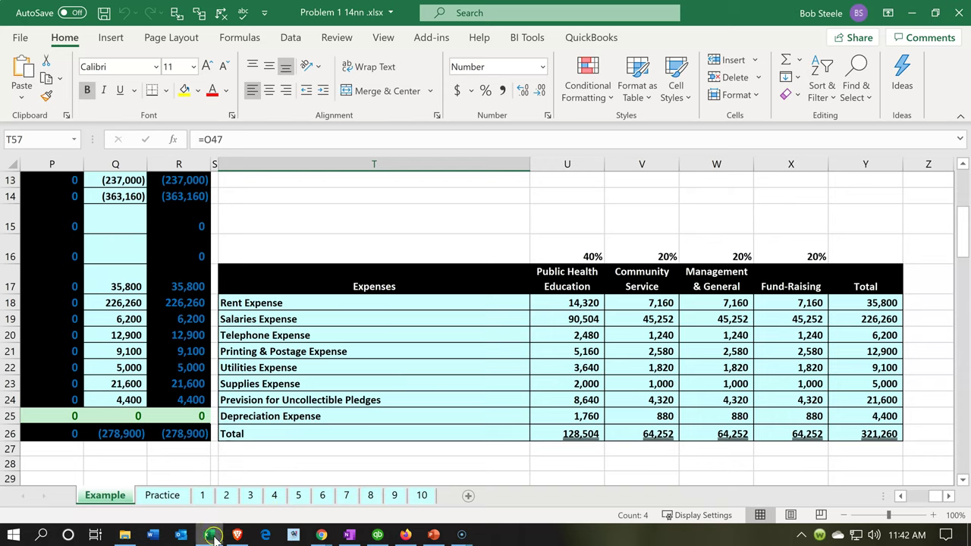
# - Switch to QuickBooks Online in the browser and show the list of standard reports
pyautogui.click(236, 525)
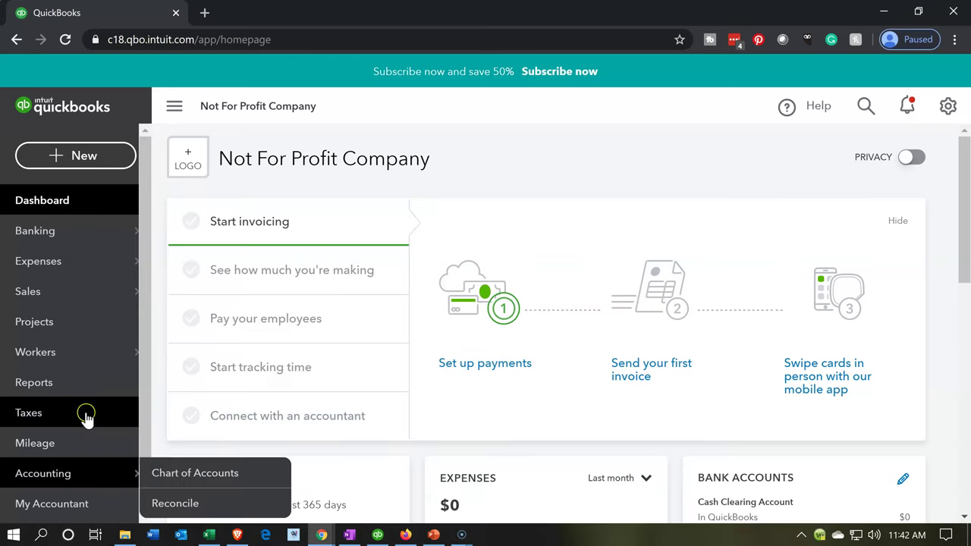
pyautogui.click(68, 385)
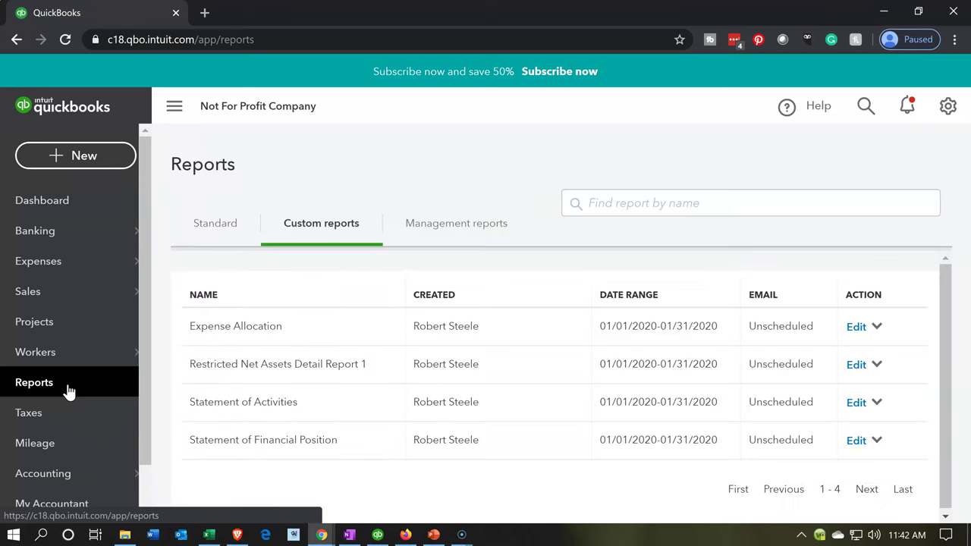
pyautogui.click(208, 331)
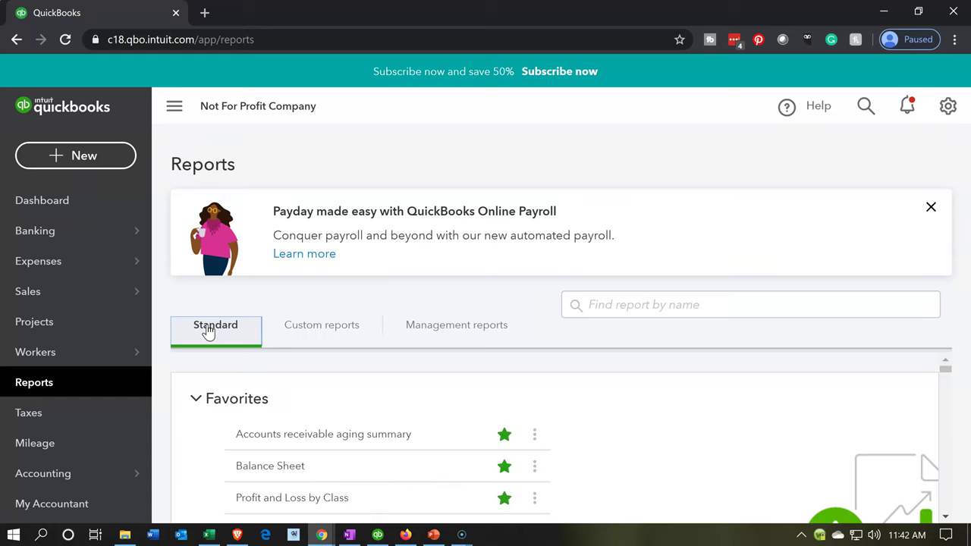
# - Look through the Favorites and Business overview report groups for the Balance Sheet and Profit and Loss reports
pyautogui.click(192, 428)
pyautogui.scroll(-1, 191, 427)
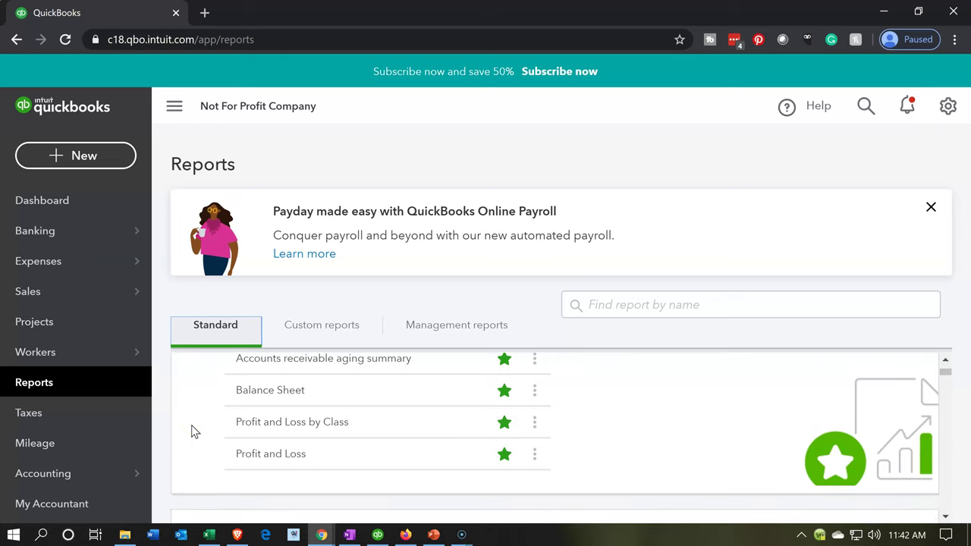
pyautogui.click(240, 392)
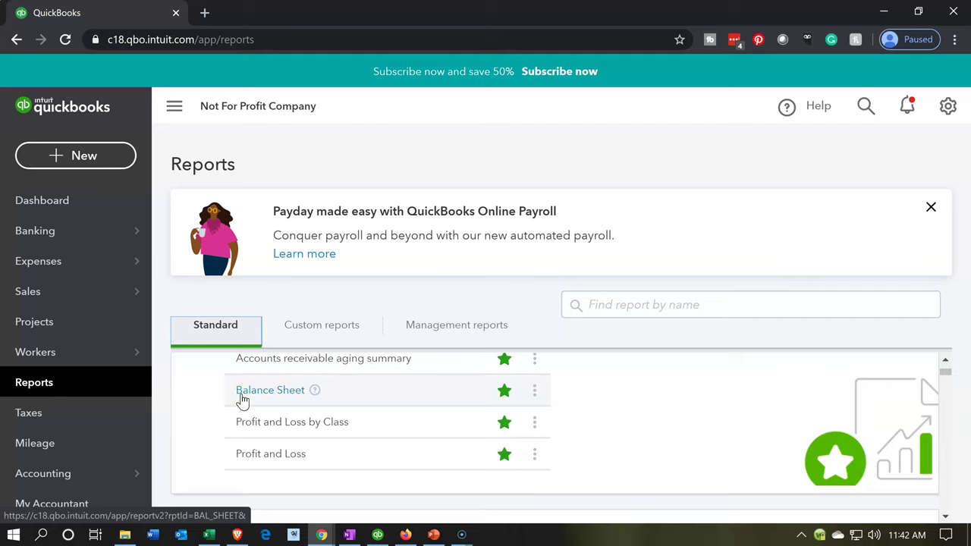
pyautogui.scroll(1, 228, 406)
pyautogui.click(223, 423)
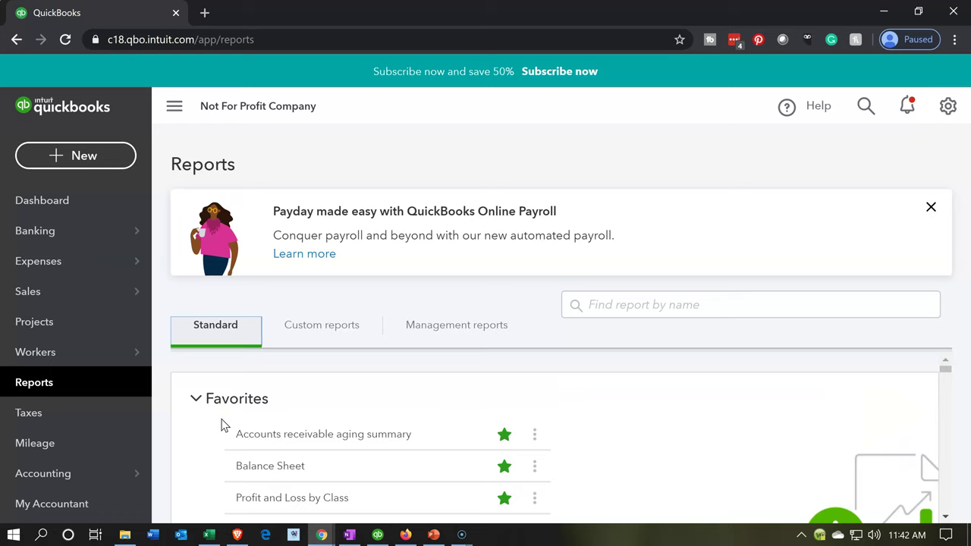
pyautogui.click(500, 436)
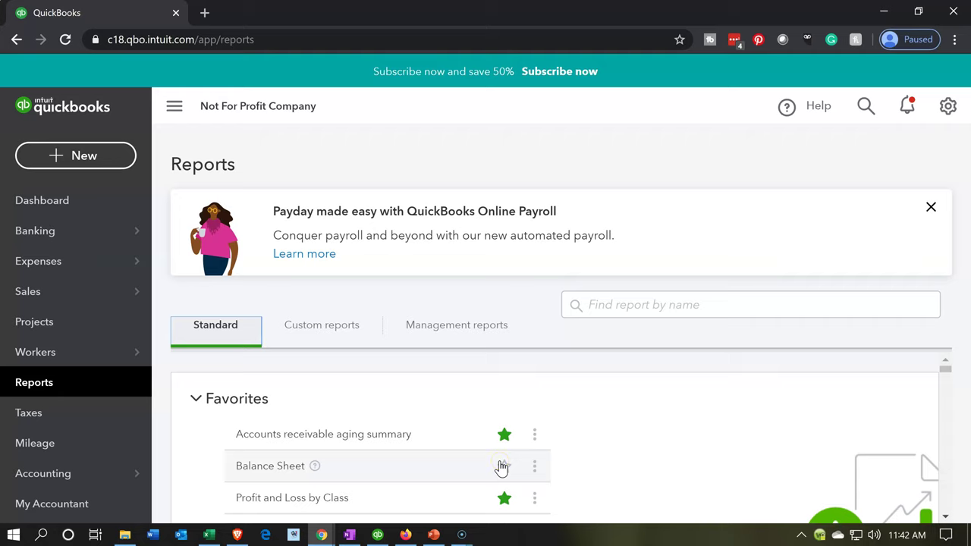
pyautogui.scroll(-4, 501, 467)
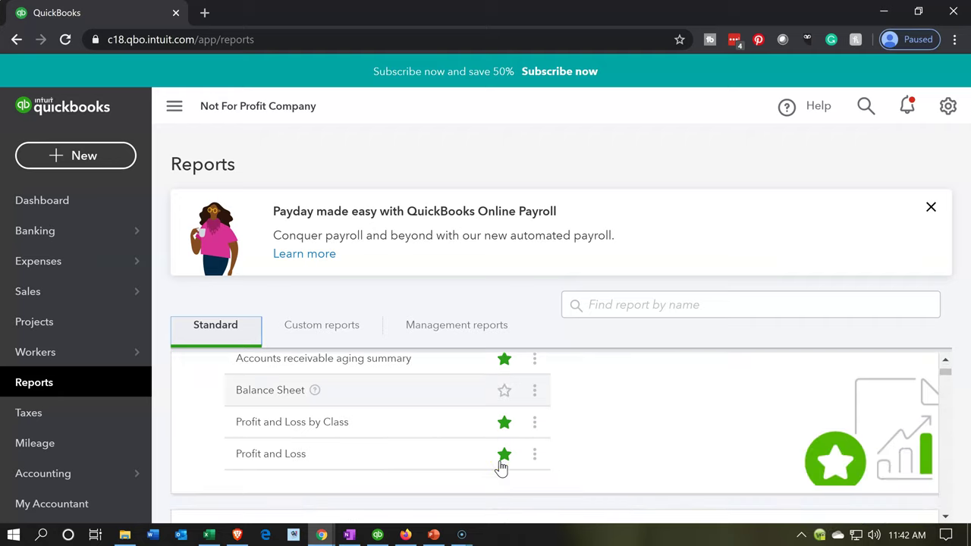
pyautogui.click(330, 424)
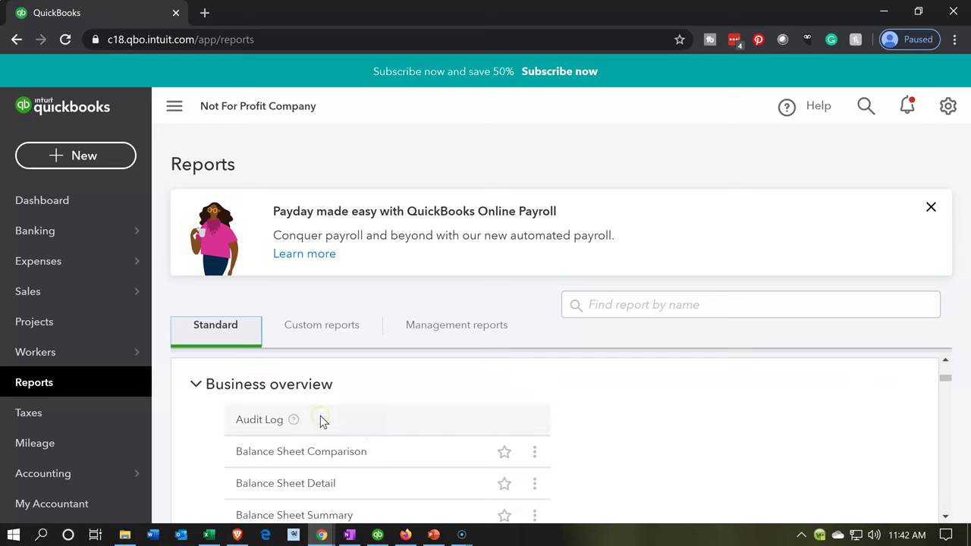
pyautogui.scroll(-2, 320, 422)
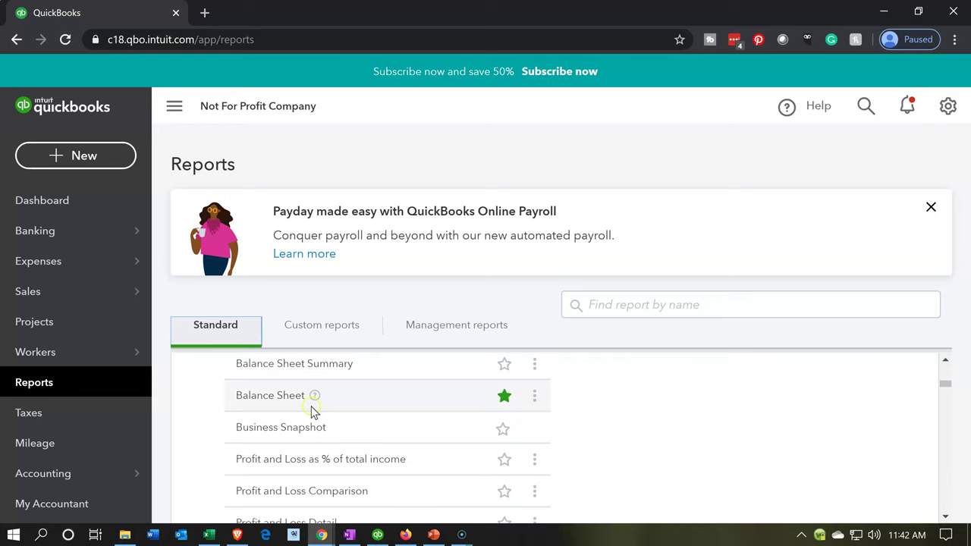
pyautogui.scroll(-2, 311, 409)
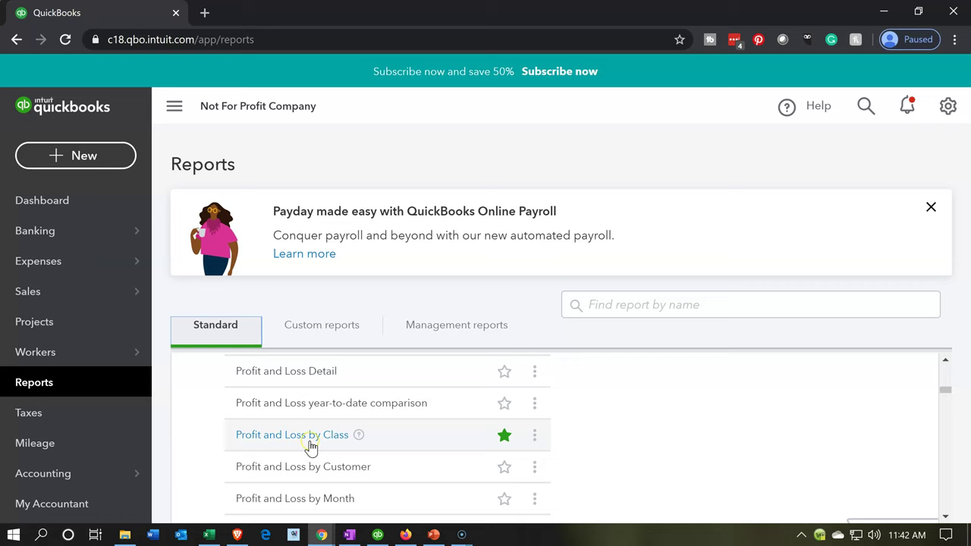
pyautogui.scroll(-2, 311, 447)
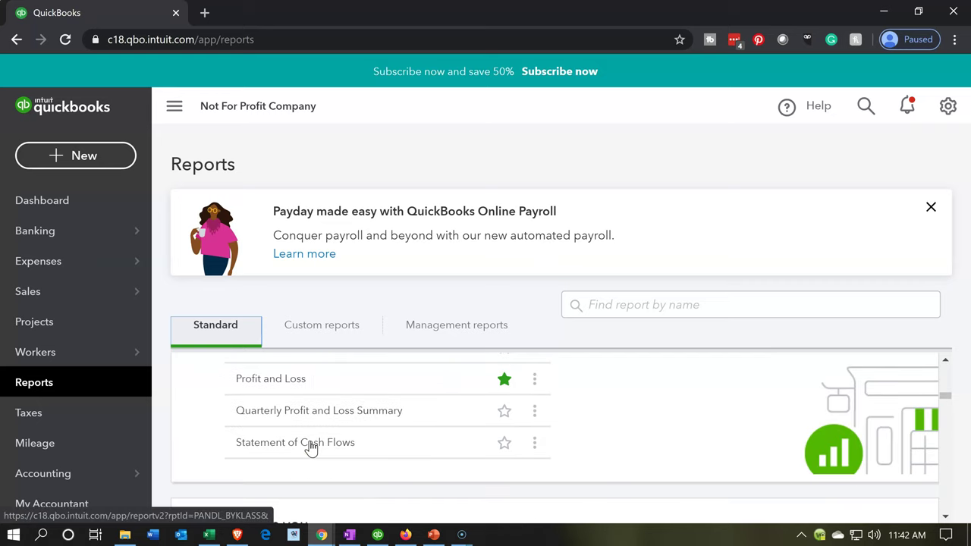
pyautogui.scroll(6, 303, 403)
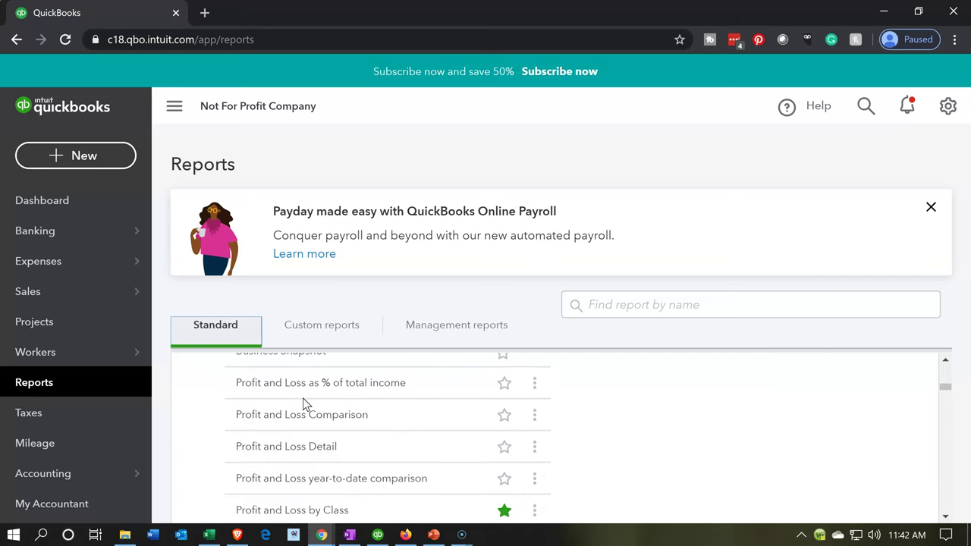
pyautogui.scroll(3, 304, 404)
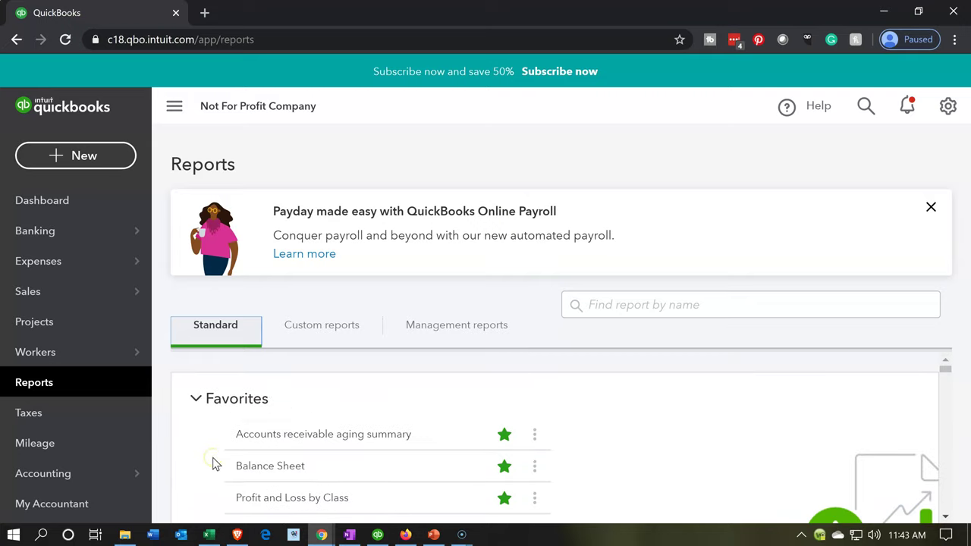
# - Open the Balance Sheet report from Favorites and run it with an end date of 01/31/2020
pyautogui.click(269, 474)
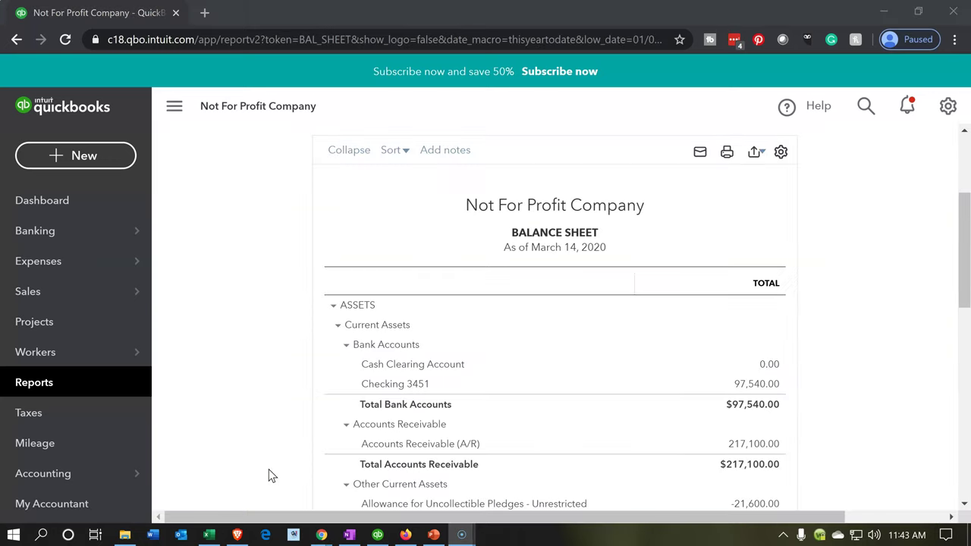
pyautogui.scroll(3, 310, 362)
pyautogui.click(394, 222)
pyautogui.moveTo(122, 224)
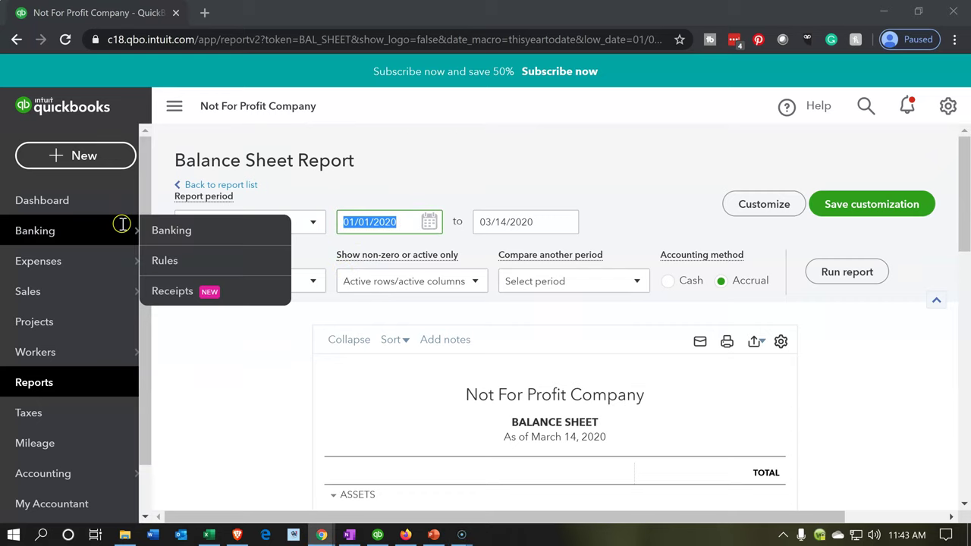
pyautogui.press('Tab')
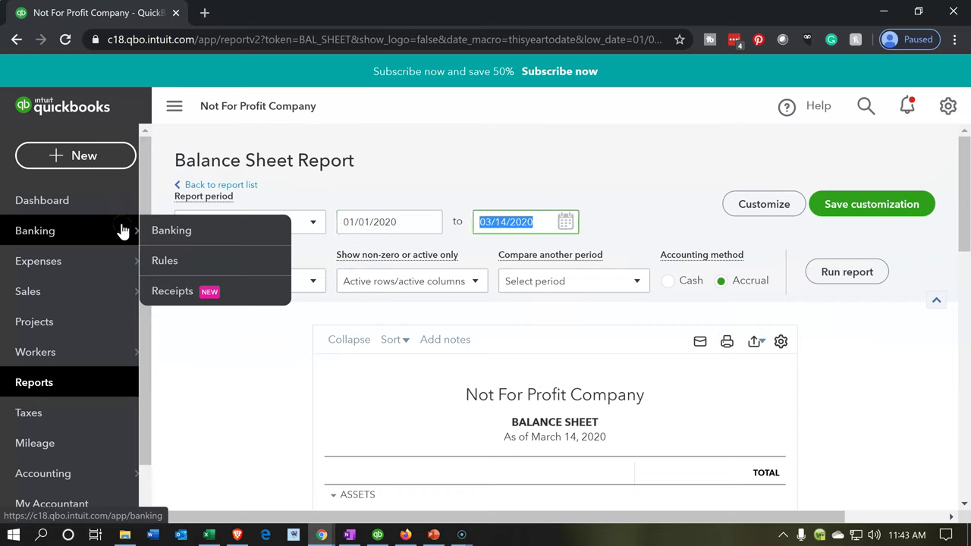
pyautogui.write('01/31/2020')
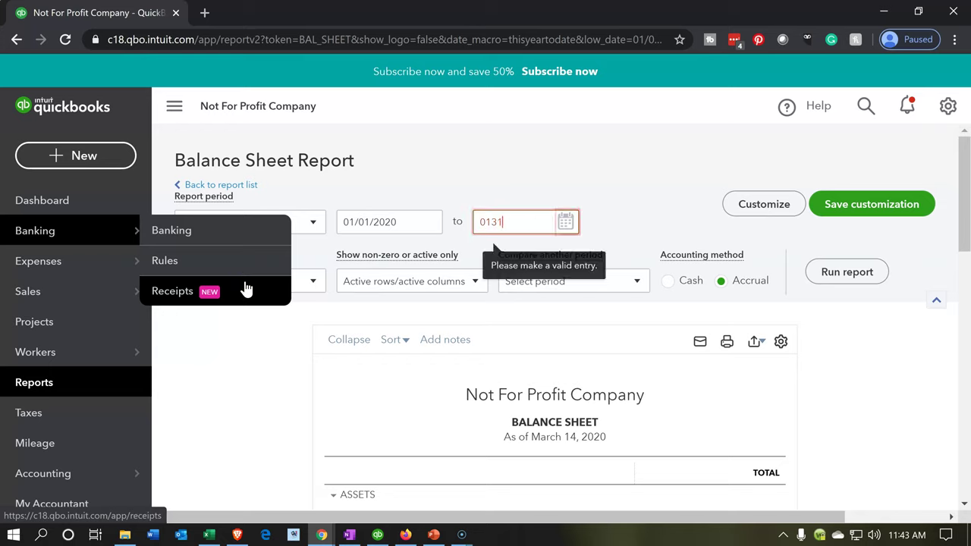
pyautogui.click(231, 409)
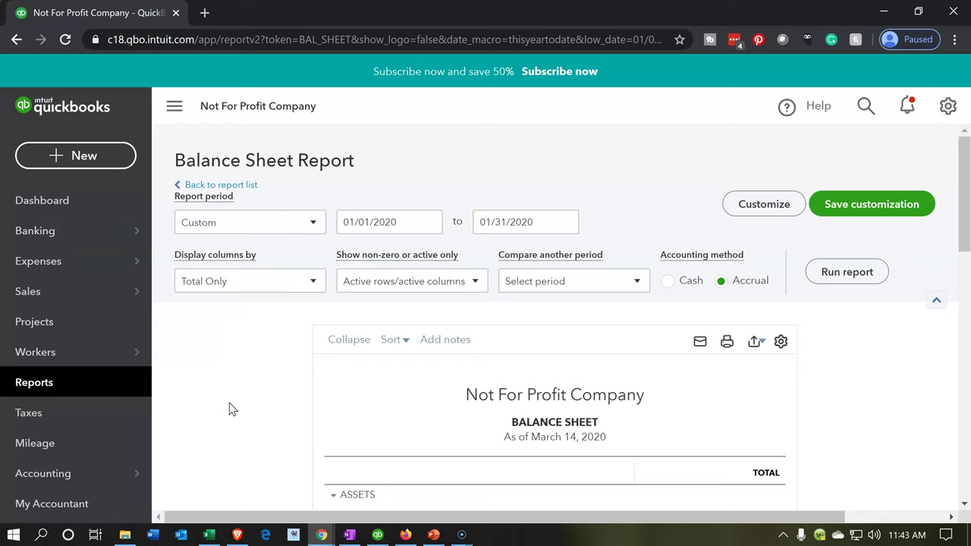
pyautogui.click(831, 279)
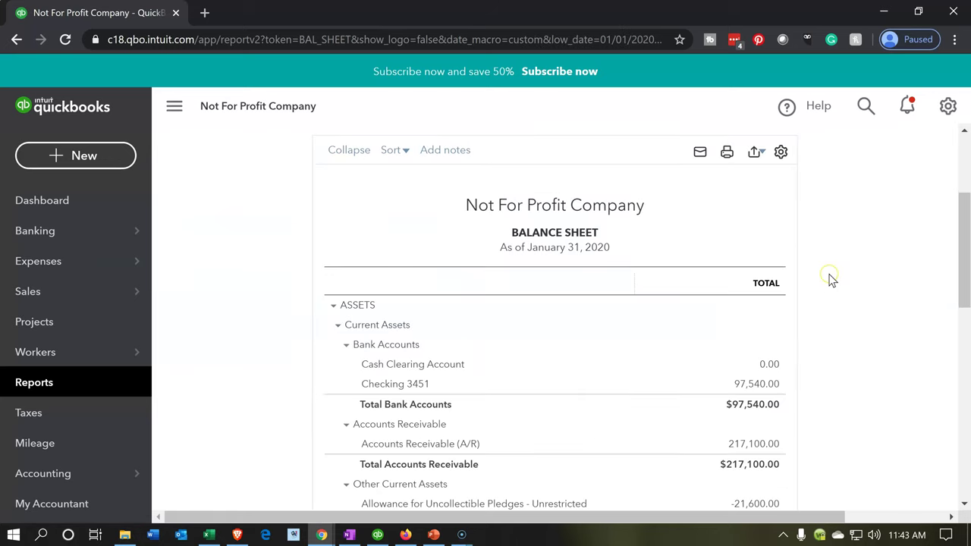
pyautogui.click(449, 345)
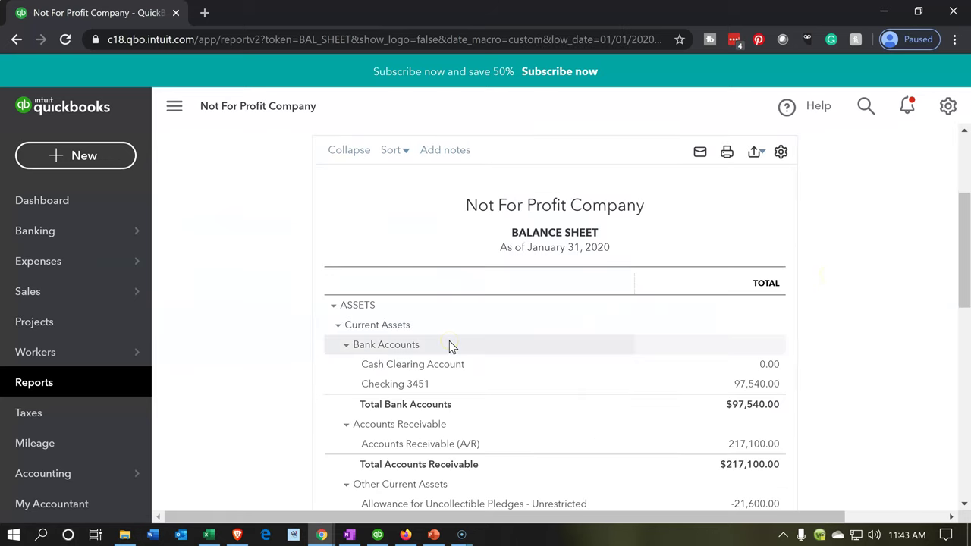
# - Duplicate the browser tab that holds the January Balance Sheet report
pyautogui.scroll(3, 279, 373)
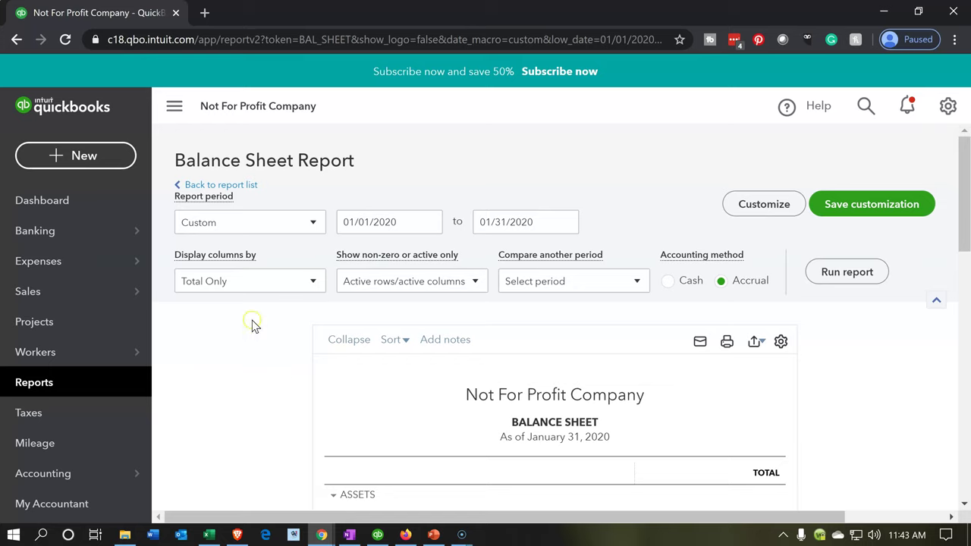
pyautogui.click(133, 15)
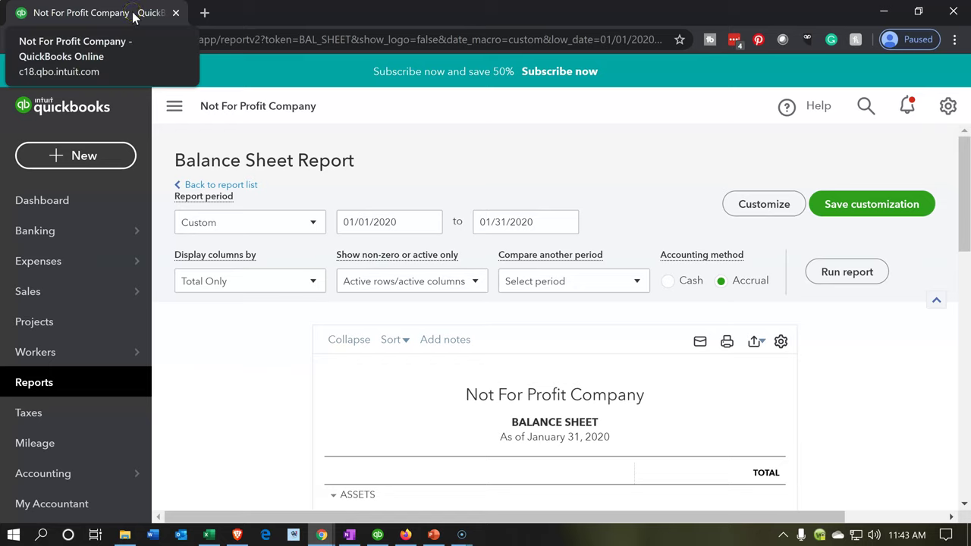
pyautogui.rightClick(132, 11)
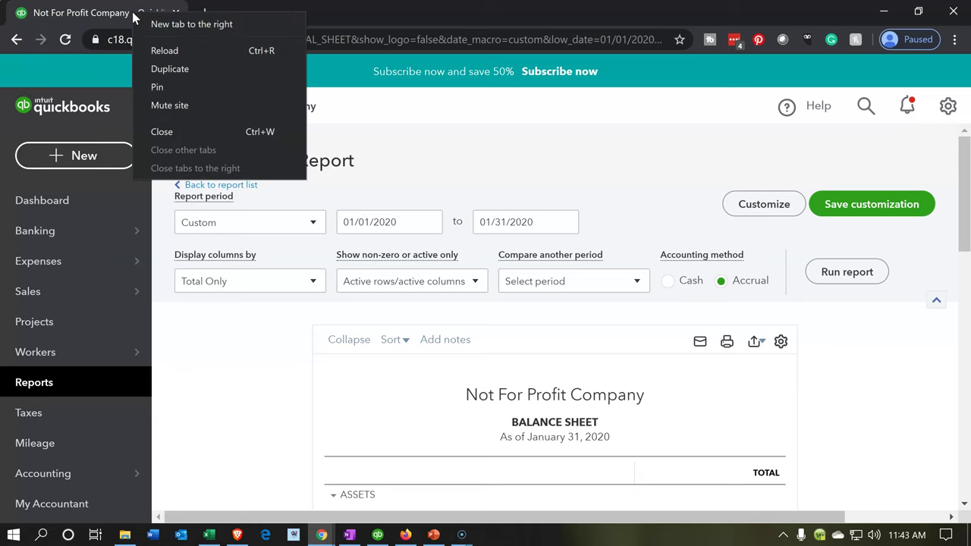
pyautogui.click(169, 69)
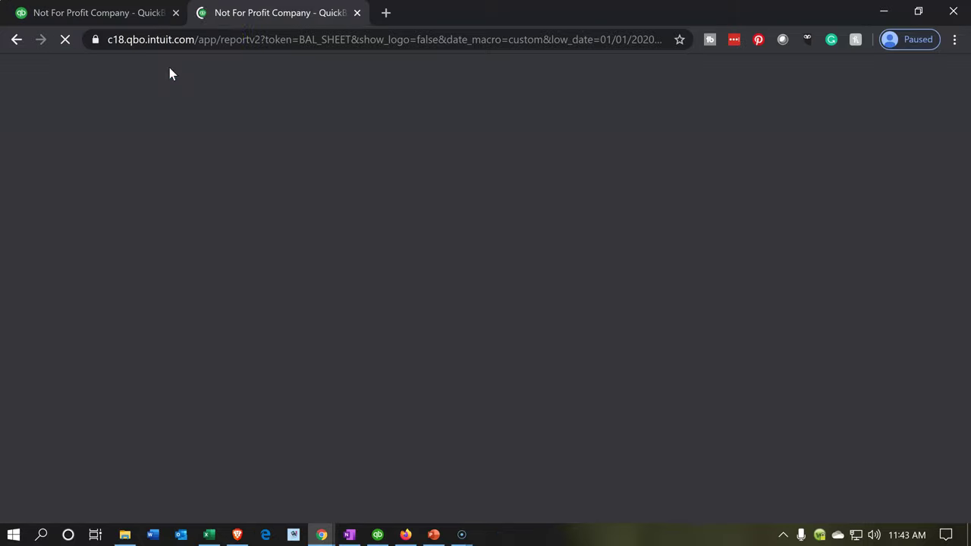
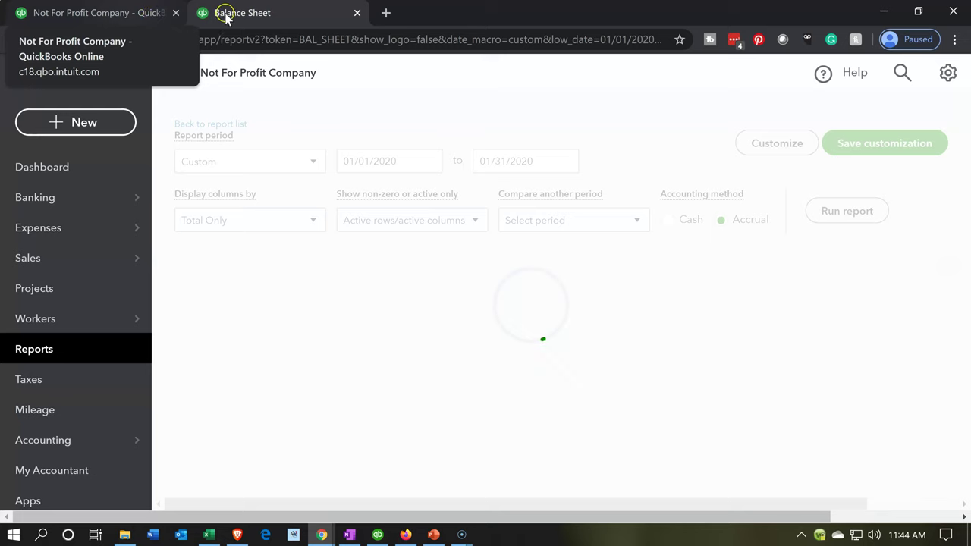
# - Return to the original browser tab and open the favorite Profit and Loss report from the standard reports list
pyautogui.click(127, 15)
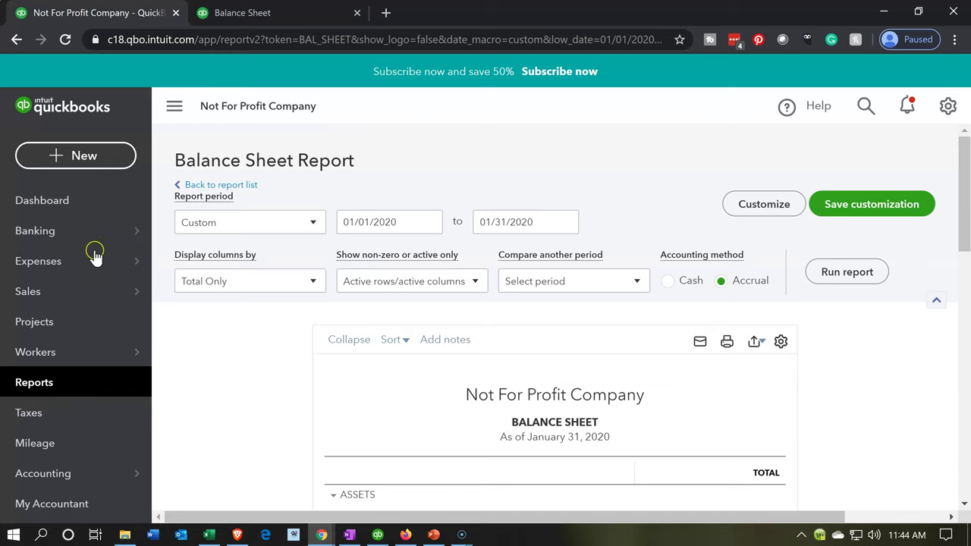
pyautogui.click(32, 387)
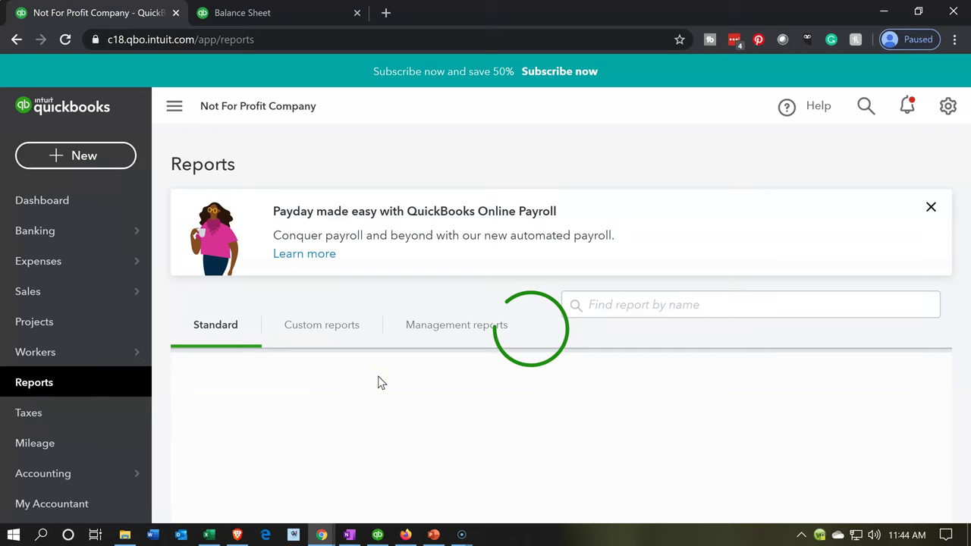
pyautogui.scroll(-1, 380, 383)
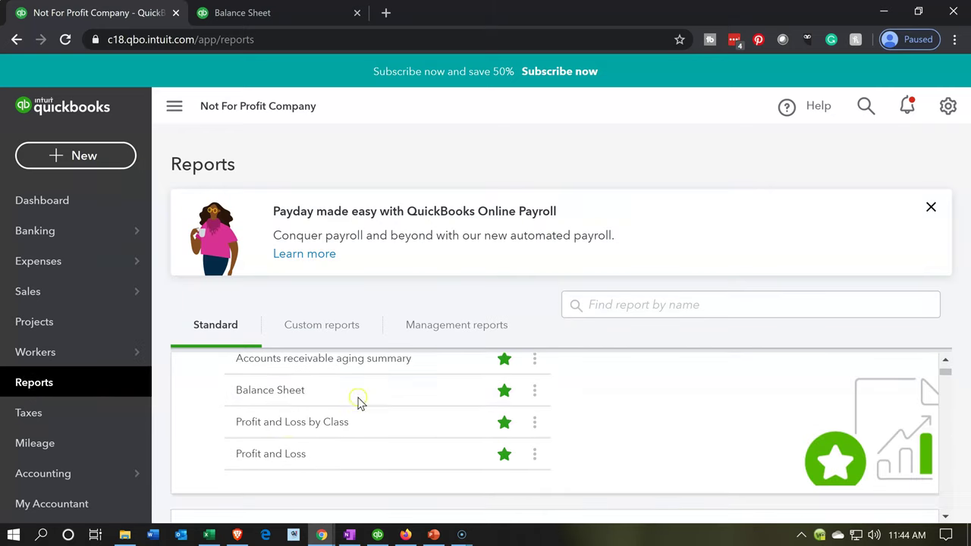
pyautogui.click(272, 454)
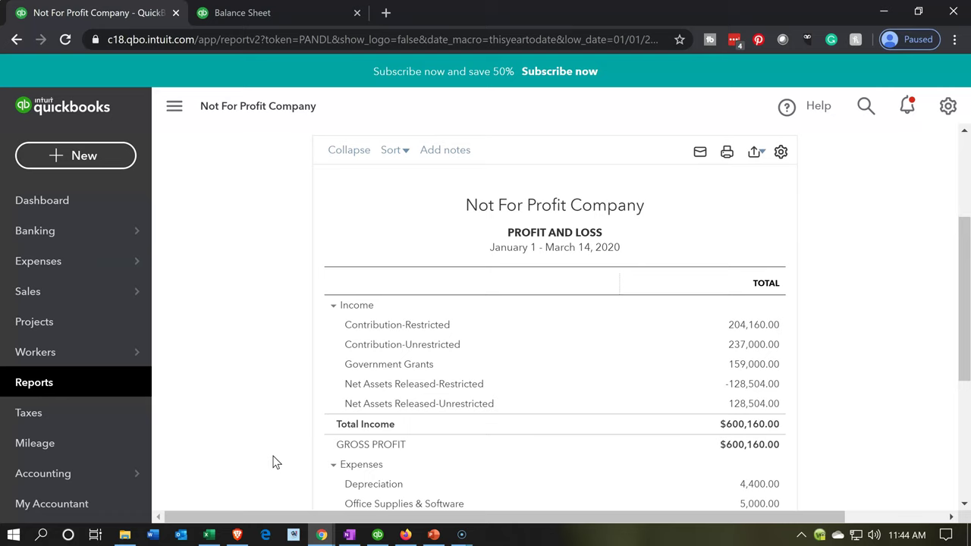
# - Run the Profit and Loss report for the period 01/01/2020 to 01/31/2020
pyautogui.scroll(2, 276, 462)
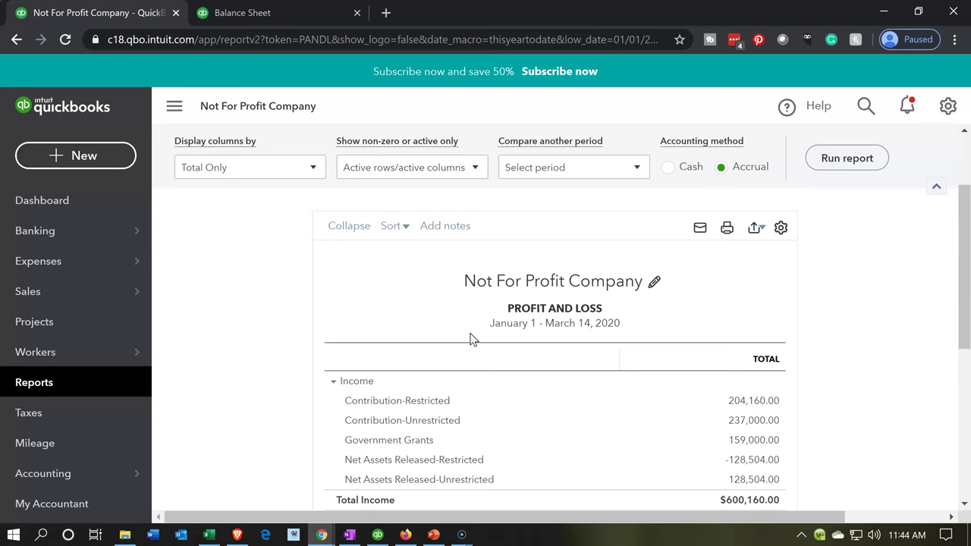
pyautogui.scroll(1, 471, 339)
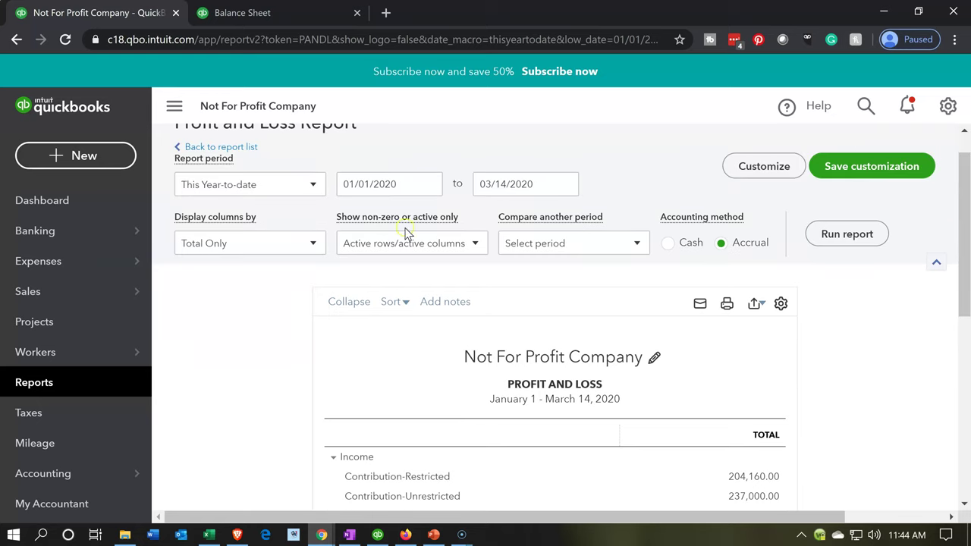
pyautogui.click(404, 179)
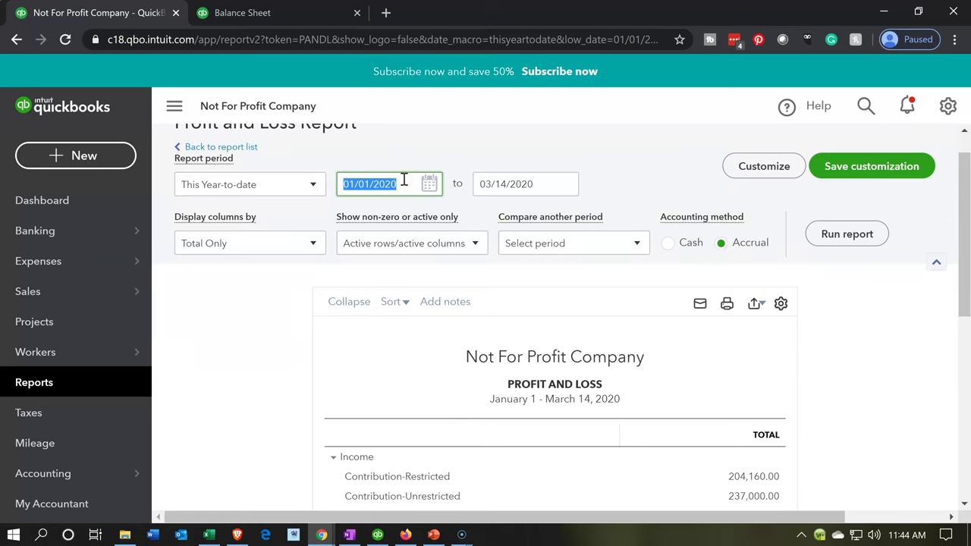
pyautogui.press('Tab')
pyautogui.write('0131')
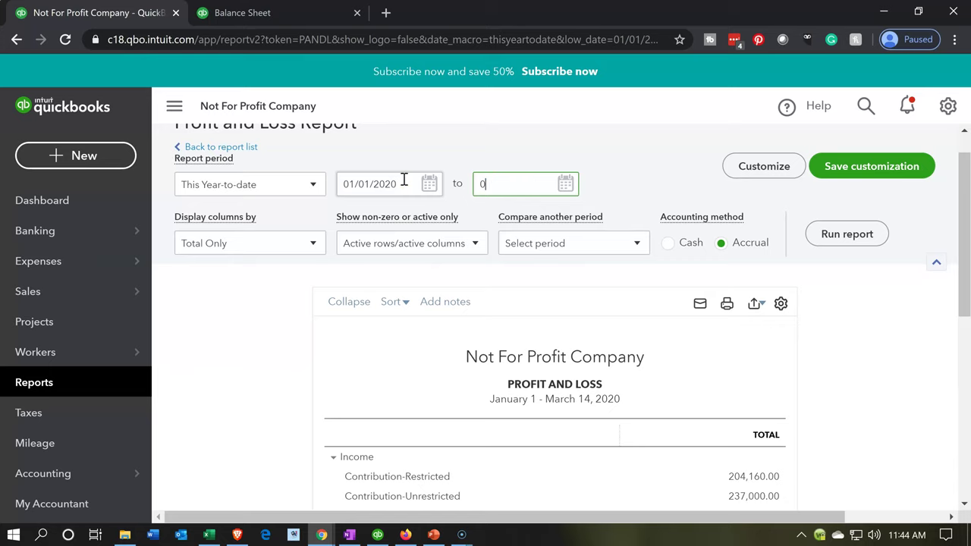
pyautogui.press('Tab')
pyautogui.click(570, 218)
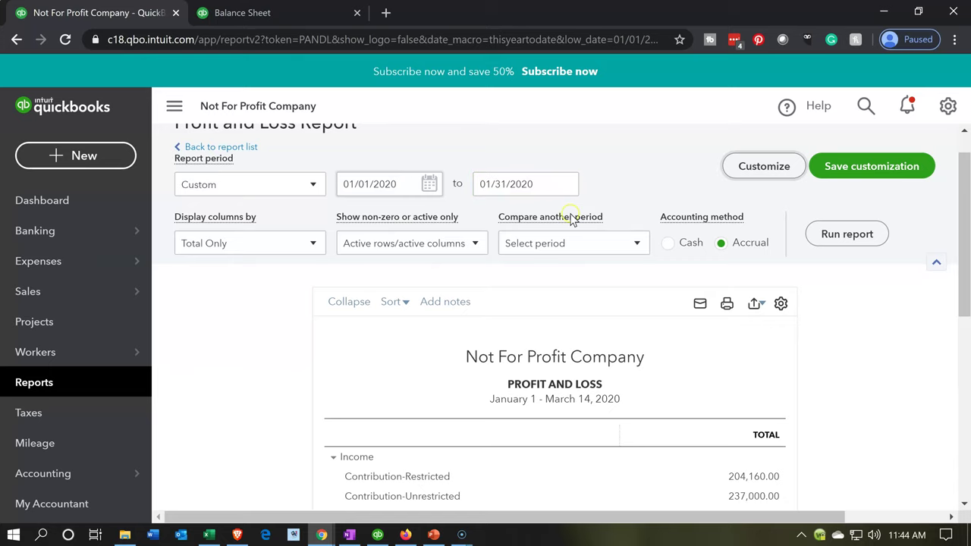
pyautogui.click(825, 241)
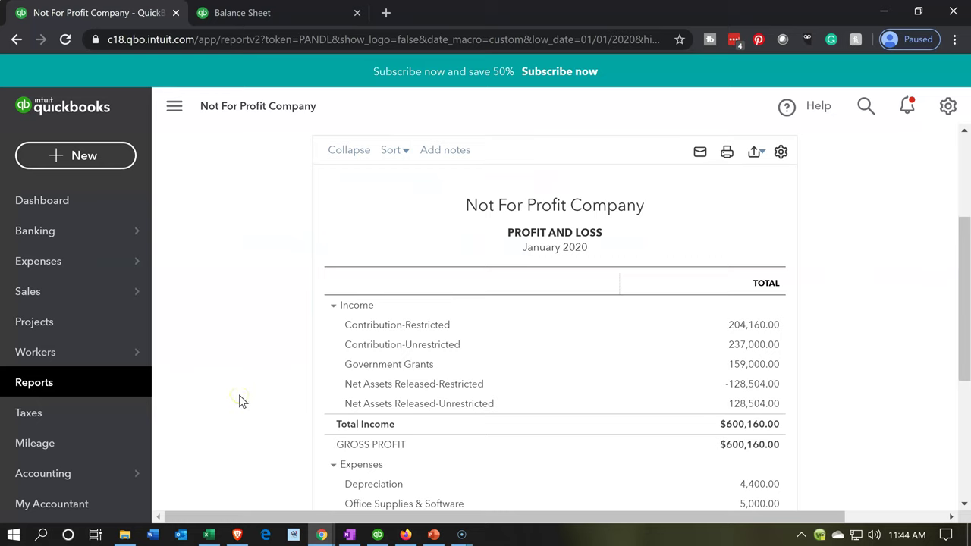
# - Duplicate the browser tab holding the January Profit and Loss report and return to the original tab
pyautogui.rightClick(148, 12)
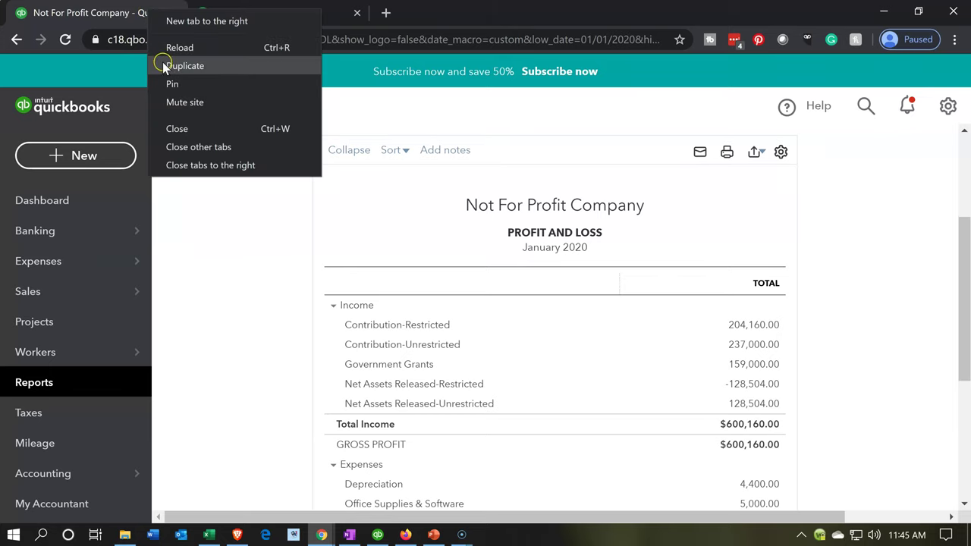
pyautogui.press('Escape')
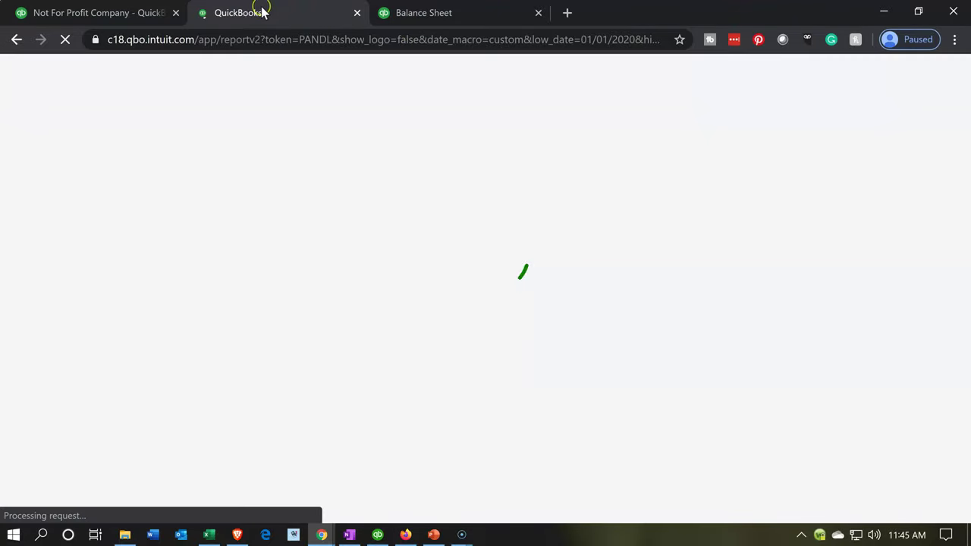
pyautogui.click(130, 14)
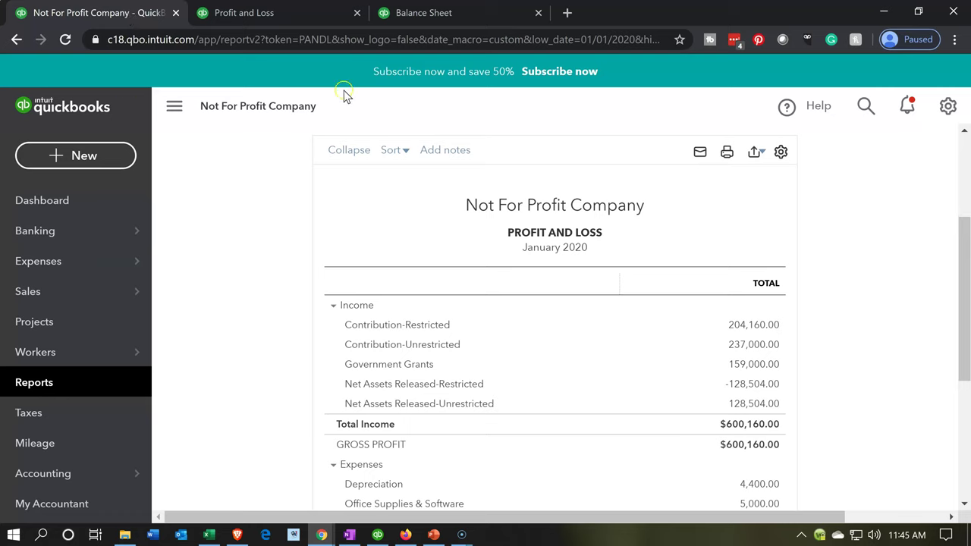
# - Switch to the Balance Sheet browser tab and enlarge the report with the side navigation menu hidden
pyautogui.click(421, 13)
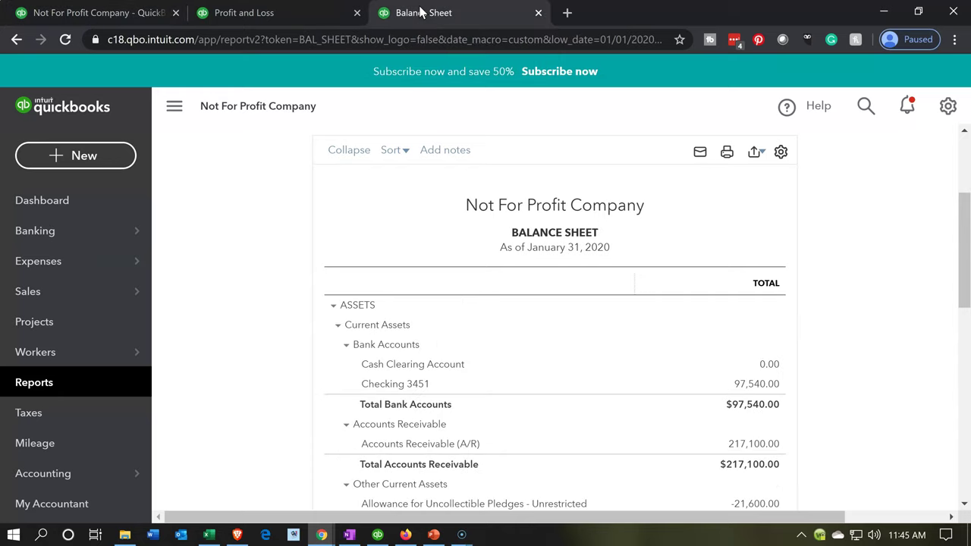
pyautogui.click(181, 115)
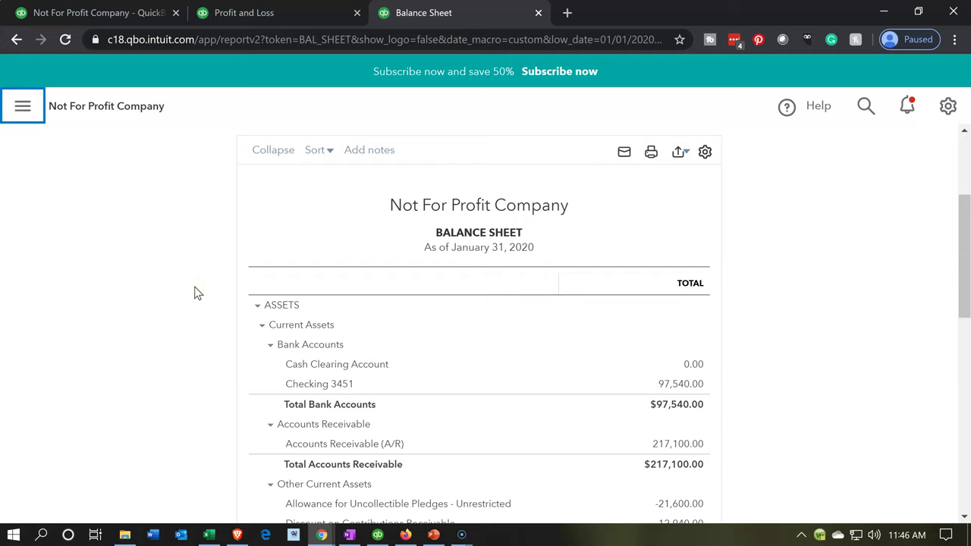
pyautogui.hotkey('ctrl', '+')
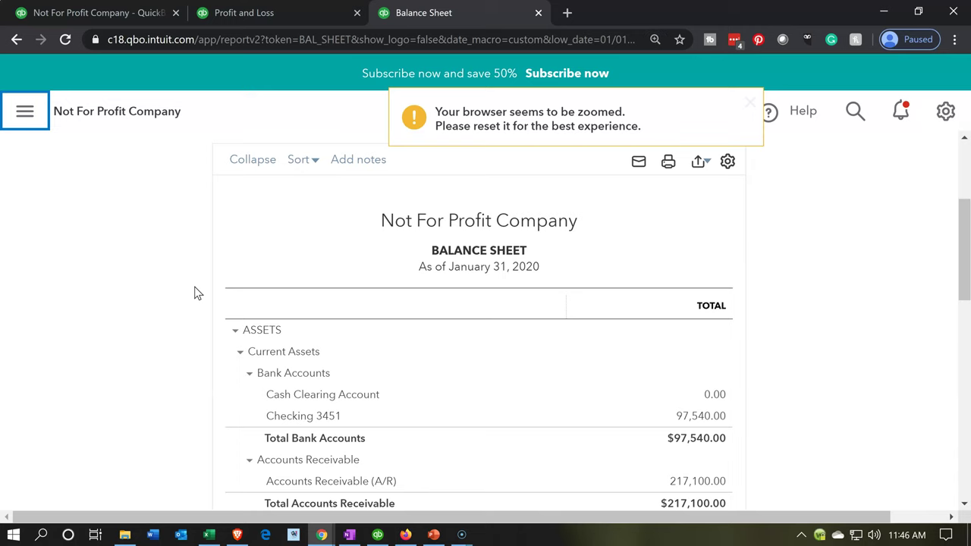
pyautogui.hotkey('ctrl', '+')
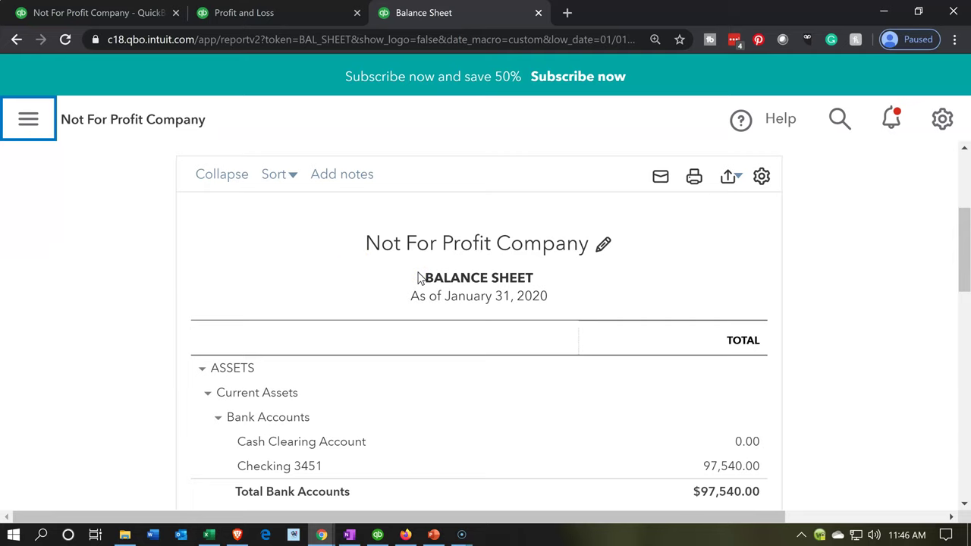
# - Collapse the Assets and the Liabilities and Equity sections of the Balance Sheet to their summary lines
pyautogui.scroll(-1, 420, 279)
pyautogui.scroll(-1, 185, 311)
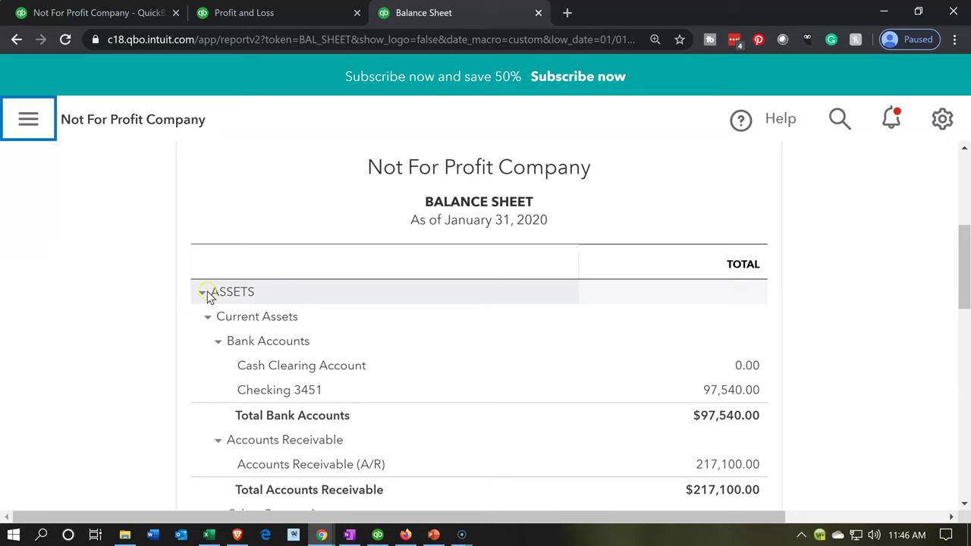
pyautogui.click(205, 293)
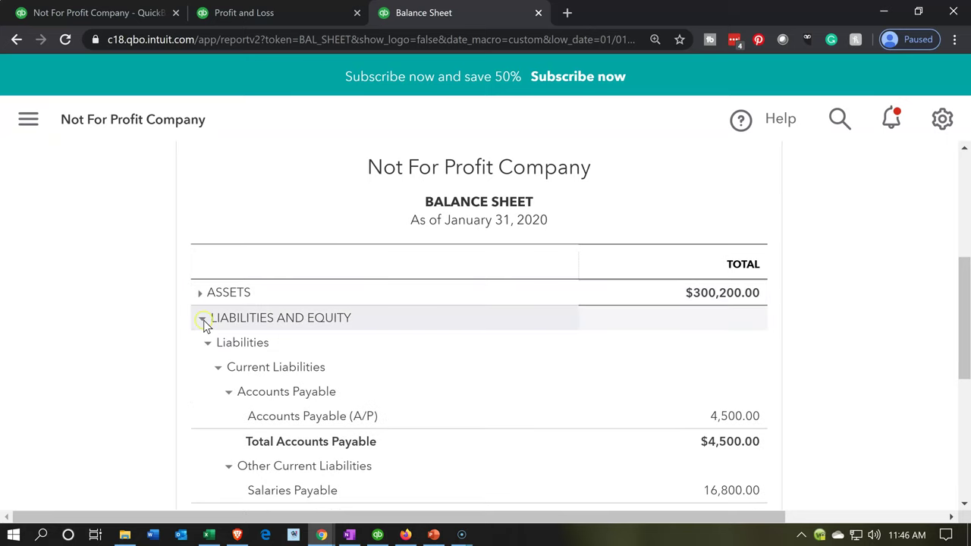
pyautogui.click(202, 322)
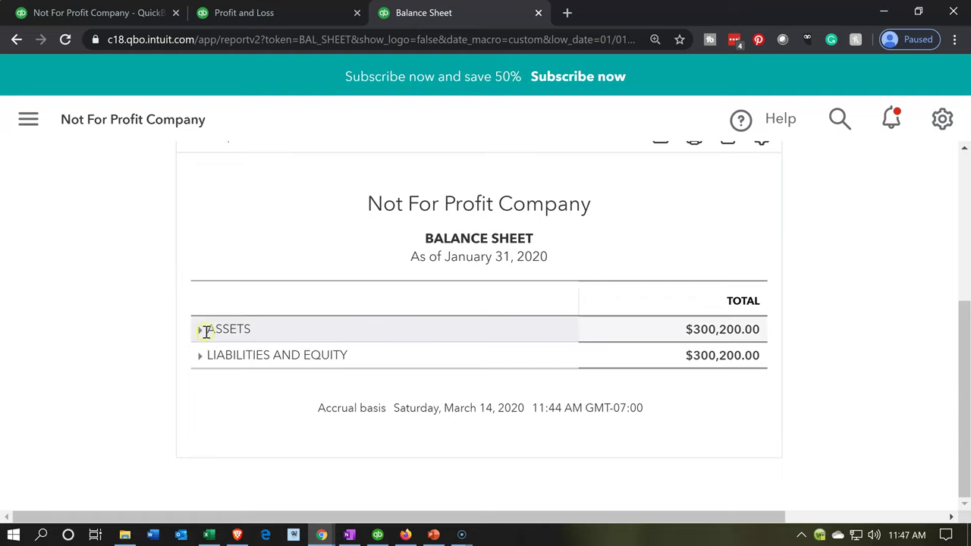
# - Expand Assets on the Balance Sheet and collapse its Current Assets and Fixed Assets groups
pyautogui.click(201, 331)
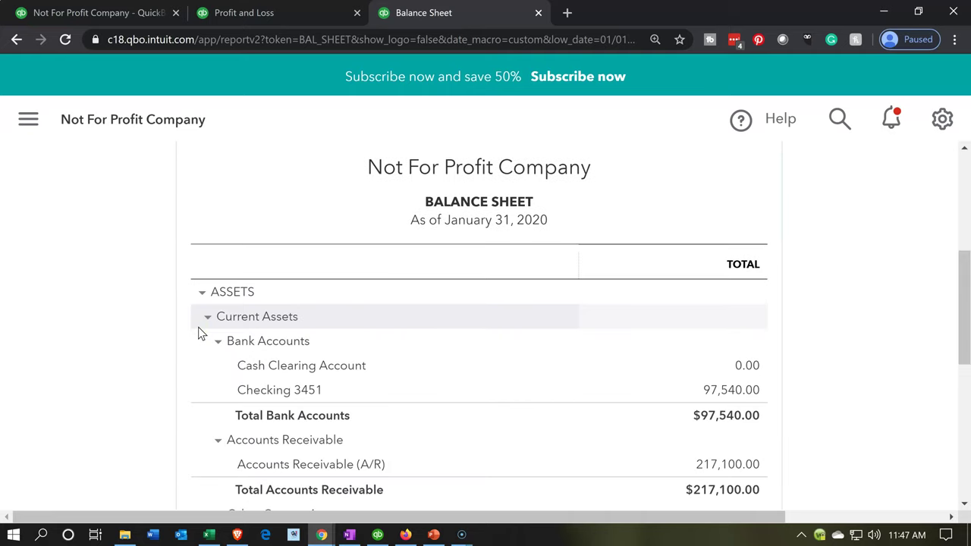
pyautogui.click(207, 318)
pyautogui.click(204, 342)
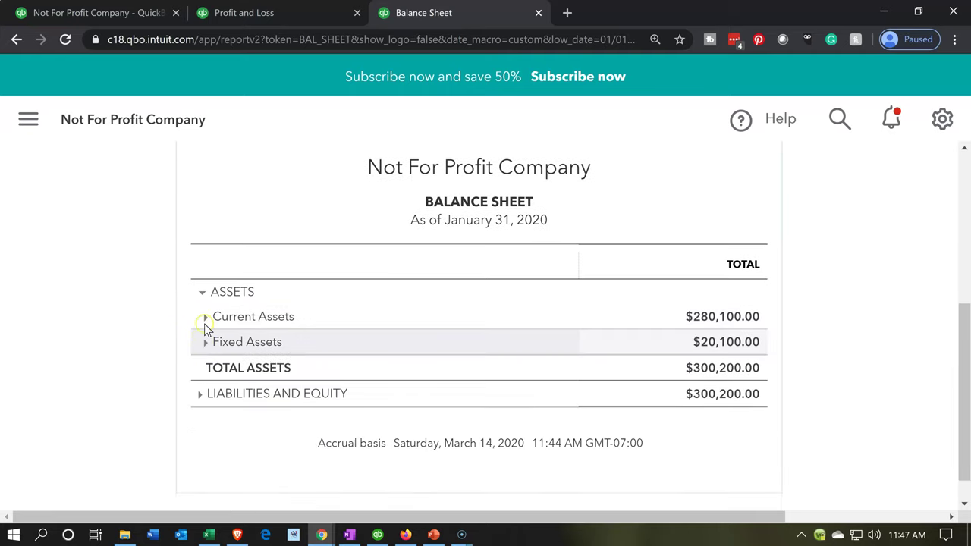
# - Expand the Current Assets and Fixed Assets groups on the Balance Sheet and review their accounts
pyautogui.click(205, 320)
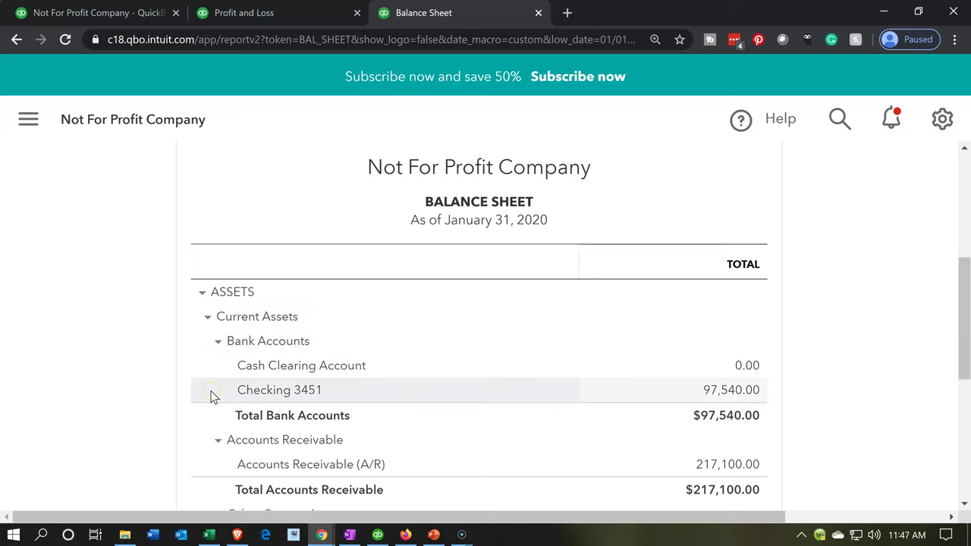
pyautogui.scroll(-1, 213, 395)
pyautogui.scroll(-2, 213, 448)
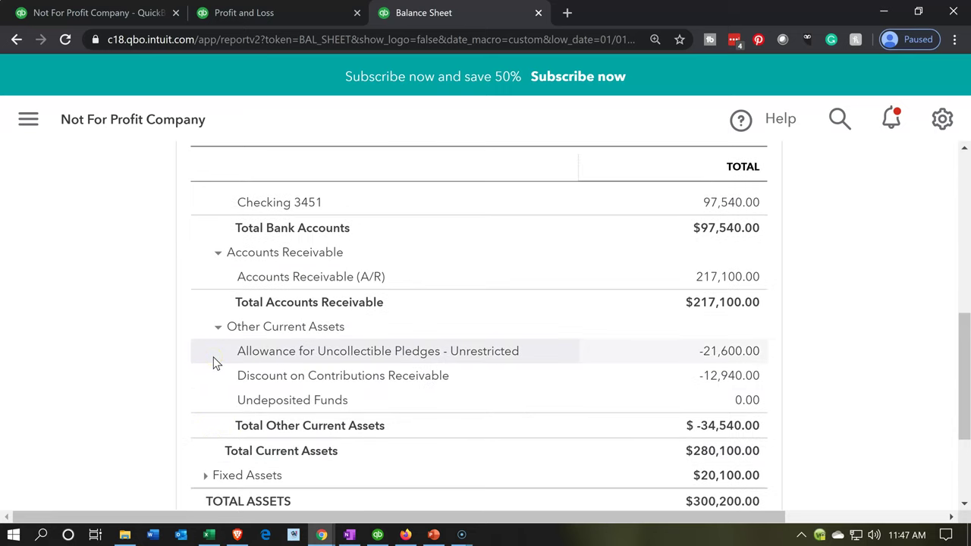
pyautogui.scroll(-1, 213, 362)
pyautogui.click(203, 400)
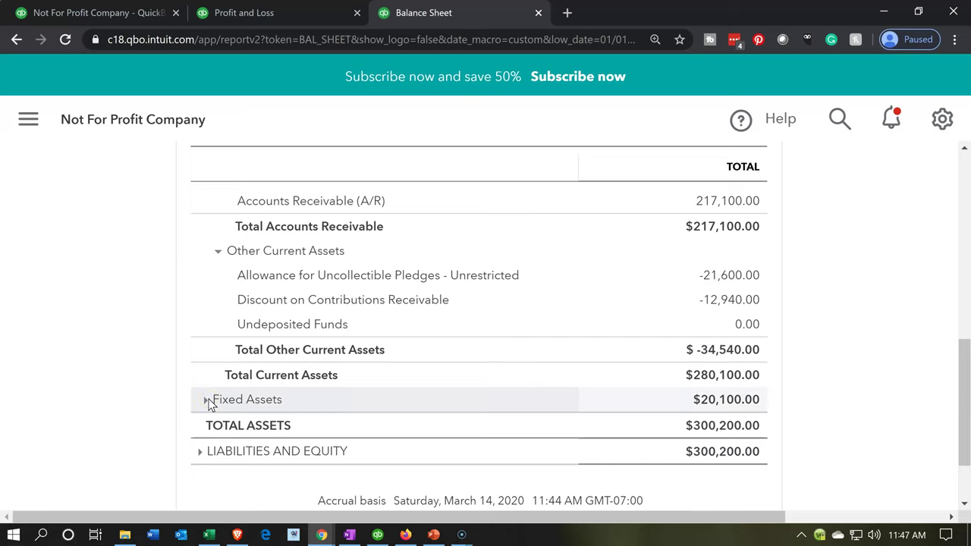
pyautogui.click(208, 400)
pyautogui.scroll(-1, 211, 404)
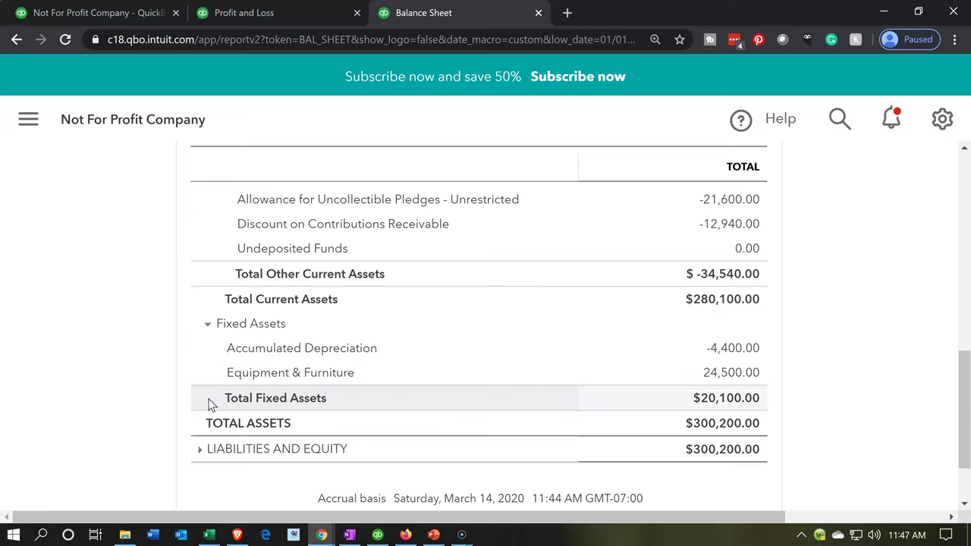
# - Expand Liabilities and Equity on the Balance Sheet and review the liability accounts and the net assets lines under Equity
pyautogui.click(200, 451)
pyautogui.scroll(-2, 186, 455)
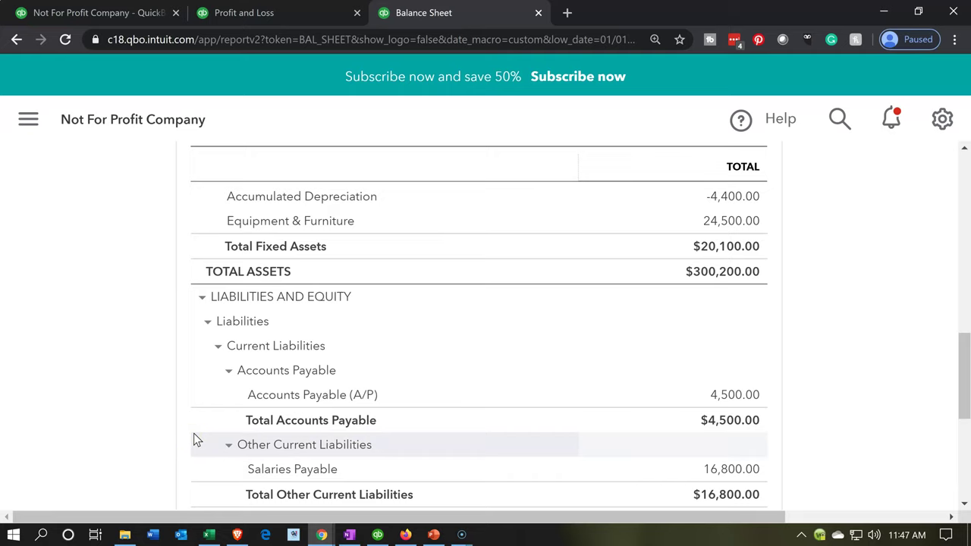
pyautogui.scroll(-1, 194, 435)
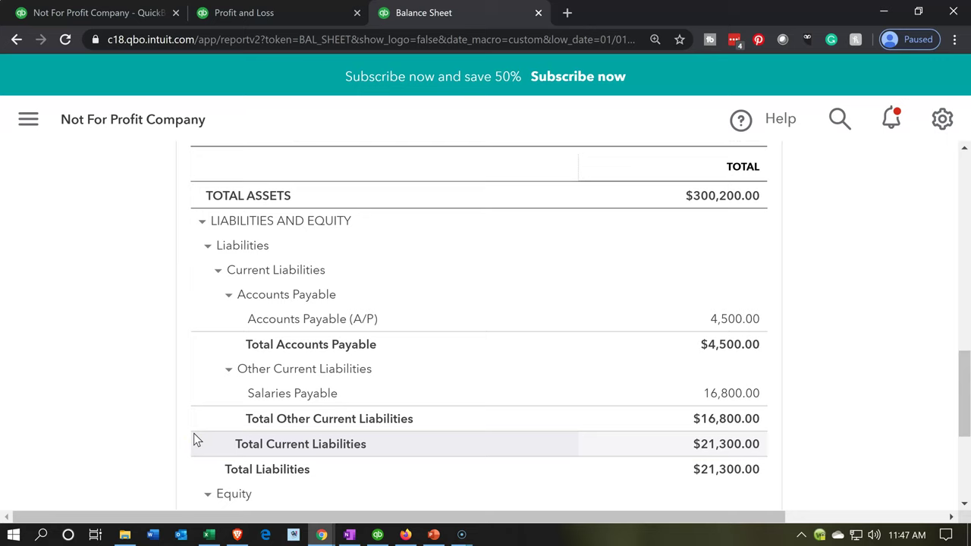
pyautogui.scroll(-1, 193, 433)
pyautogui.click(204, 419)
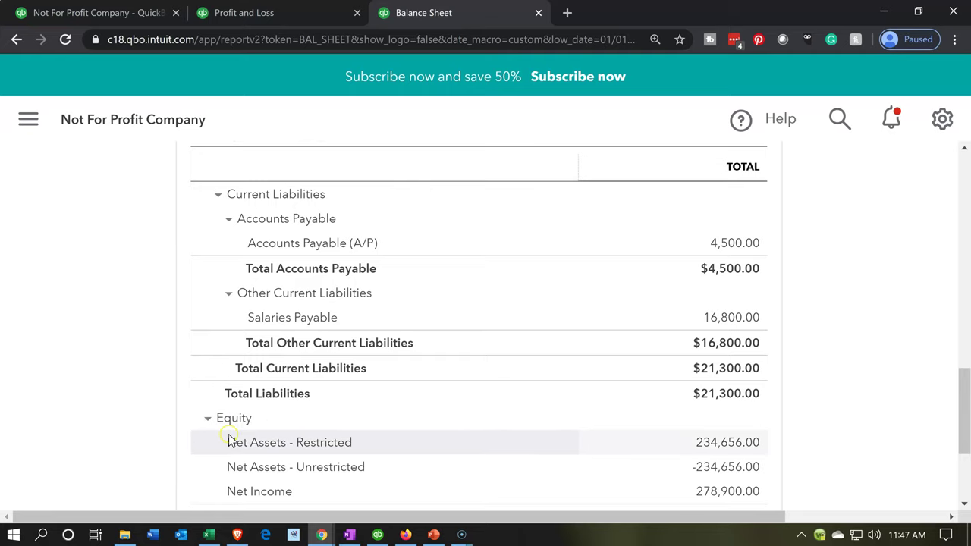
pyautogui.click(224, 463)
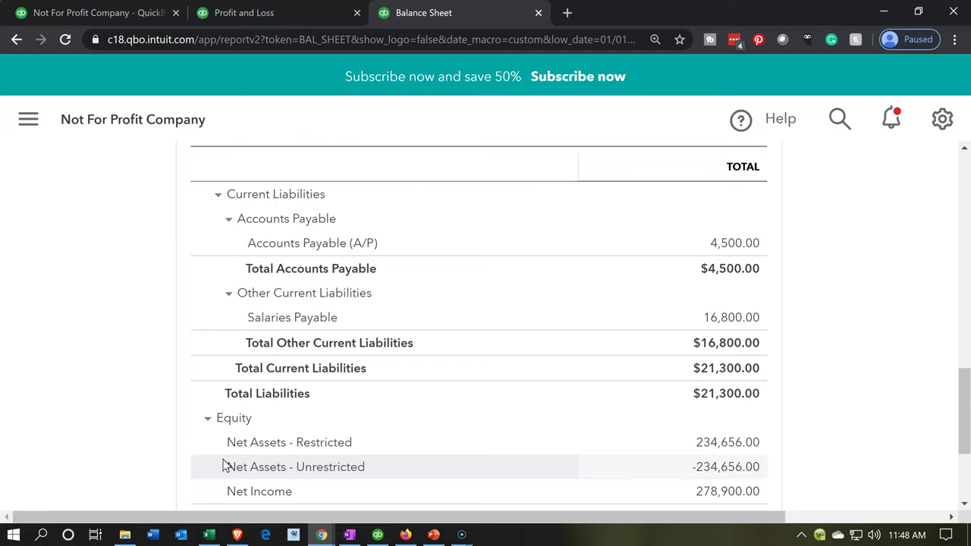
pyautogui.click(180, 464)
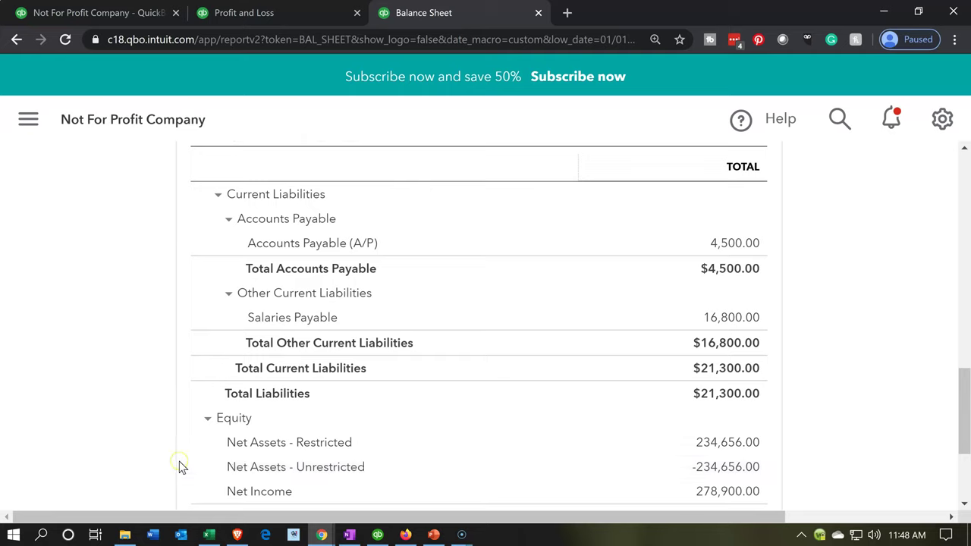
pyautogui.click(181, 450)
# - Switch to the duplicated Profit and Loss tab and hide its side navigation menu
pyautogui.click(287, 18)
pyautogui.click(180, 121)
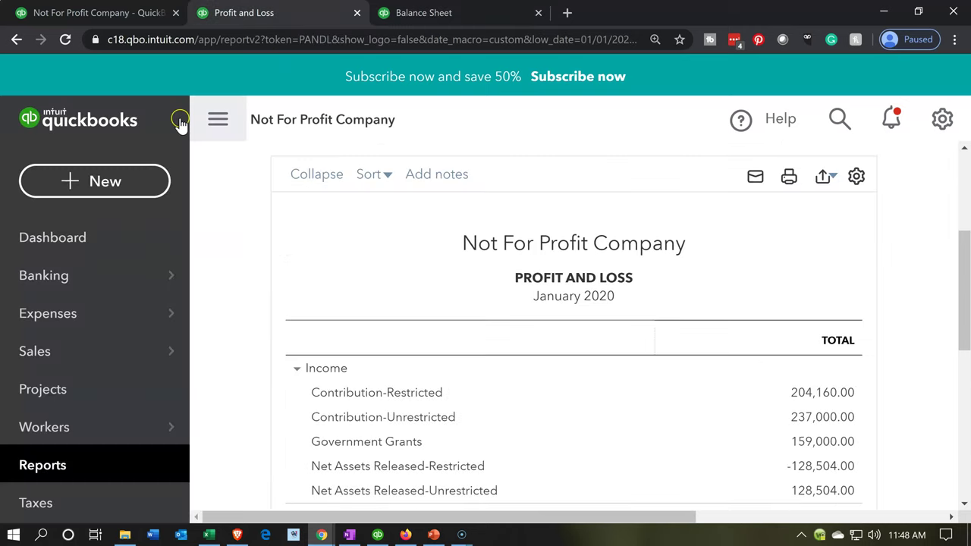
pyautogui.click(216, 125)
pyautogui.click(117, 399)
pyautogui.scroll(-1, 117, 400)
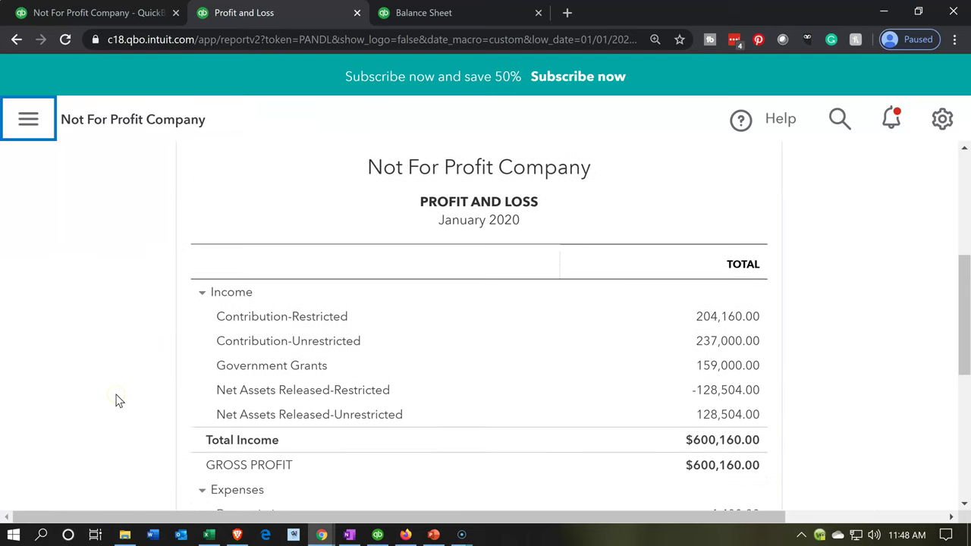
# - Collapse the Income and Expenses sections of the Profit and Loss report to their summary lines
pyautogui.click(203, 296)
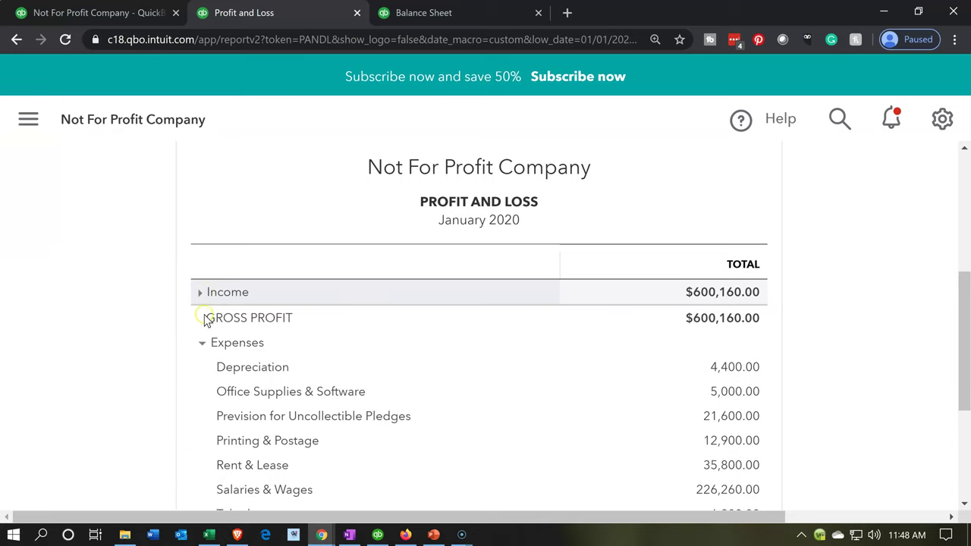
pyautogui.click(203, 344)
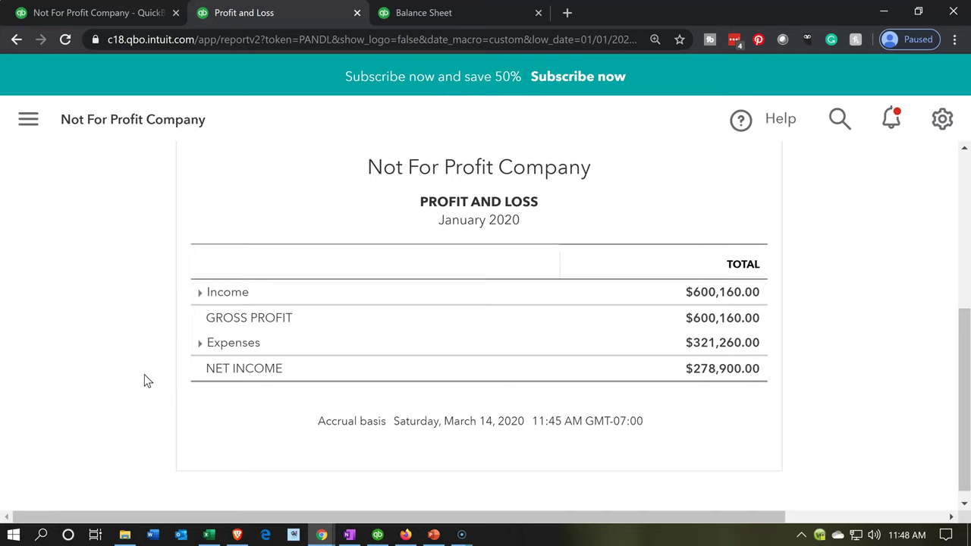
pyautogui.click(393, 205)
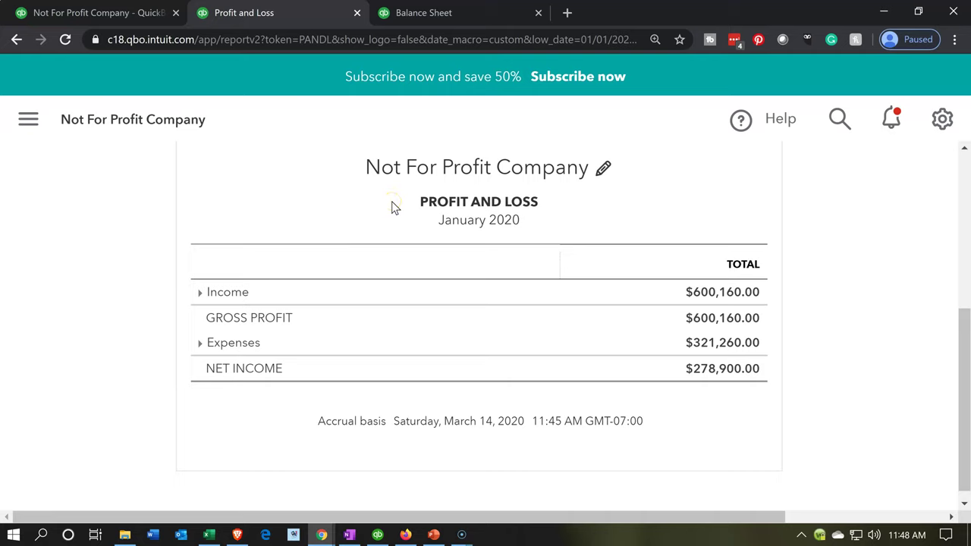
# - Review the summarized Profit and Loss lines down to Net Income and expand the Expenses section
pyautogui.click(198, 292)
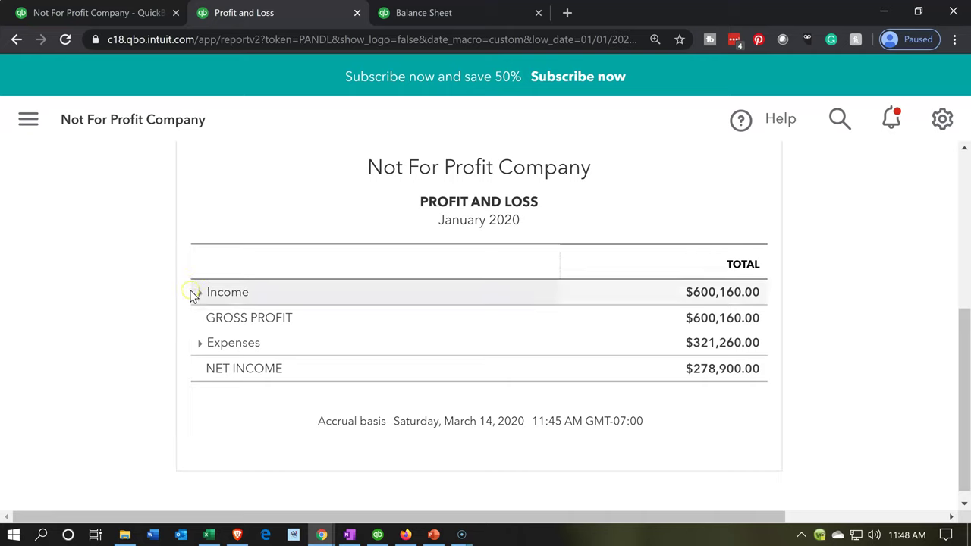
pyautogui.click(195, 347)
pyautogui.click(236, 375)
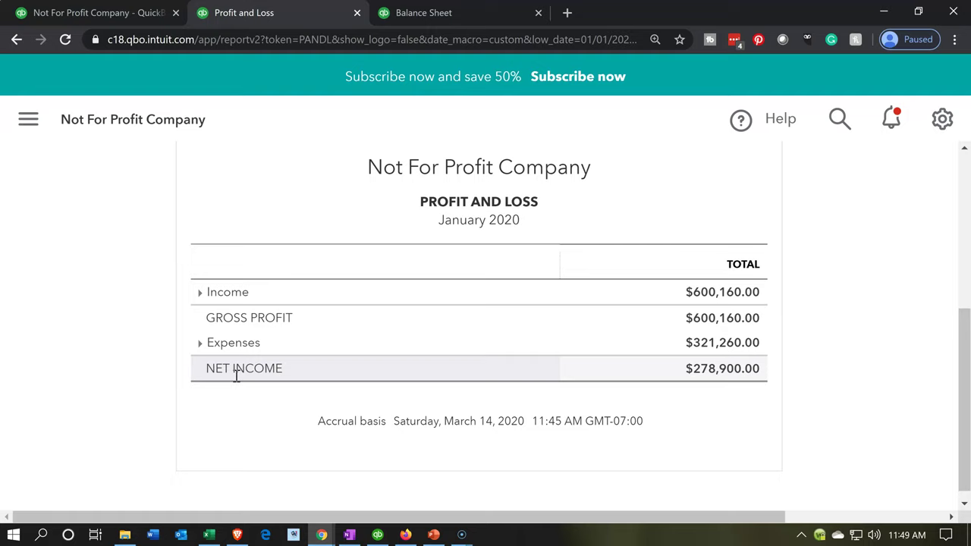
pyautogui.click(202, 346)
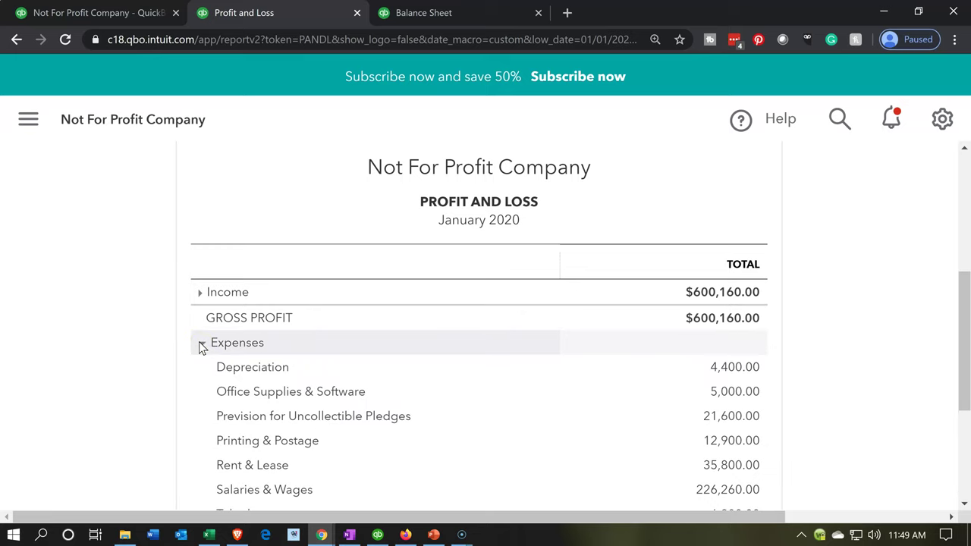
# - Expand Income on the Profit and Loss report, and review the donor restriction columns of the Statement of Activities in the Excel workbook
pyautogui.click(200, 296)
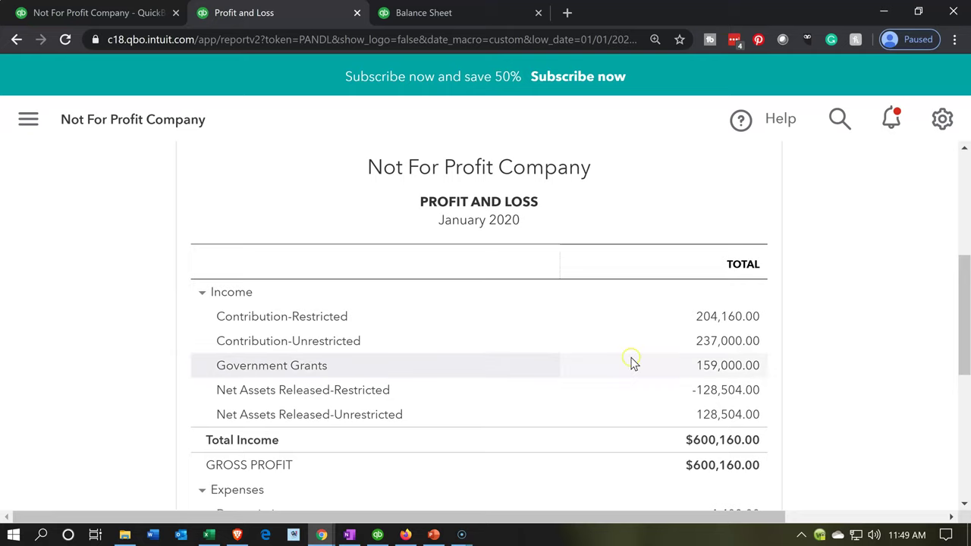
pyautogui.click(208, 535)
pyautogui.click(575, 337)
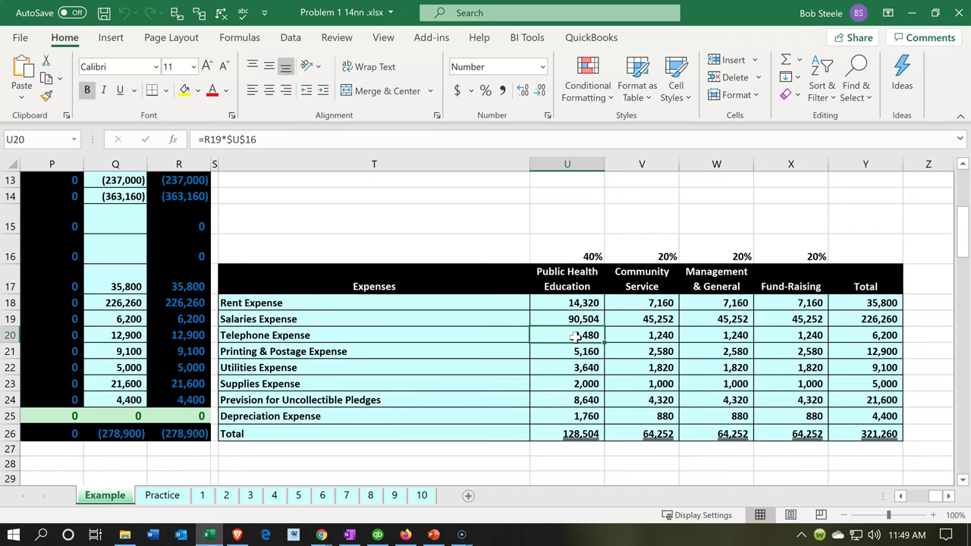
pyautogui.scroll(-9, 573, 341)
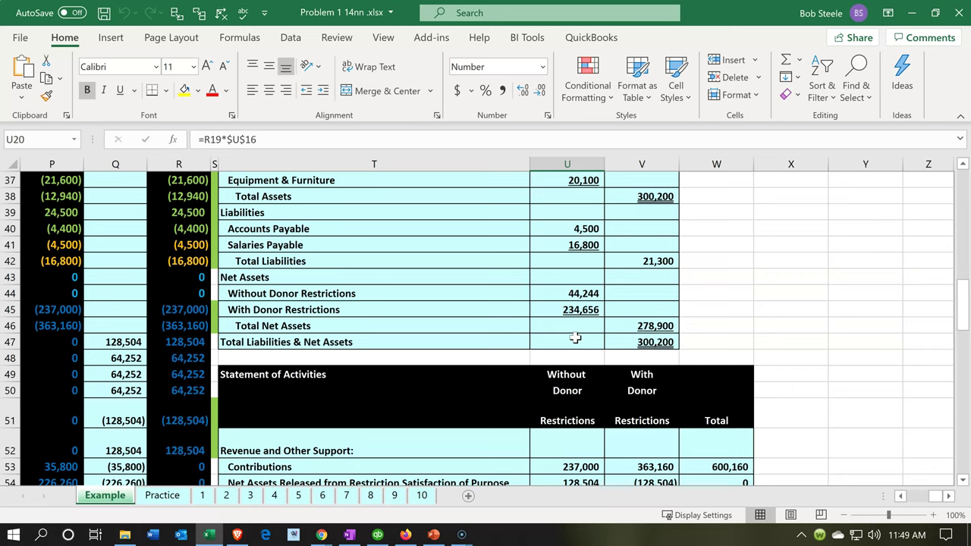
pyautogui.click(570, 360)
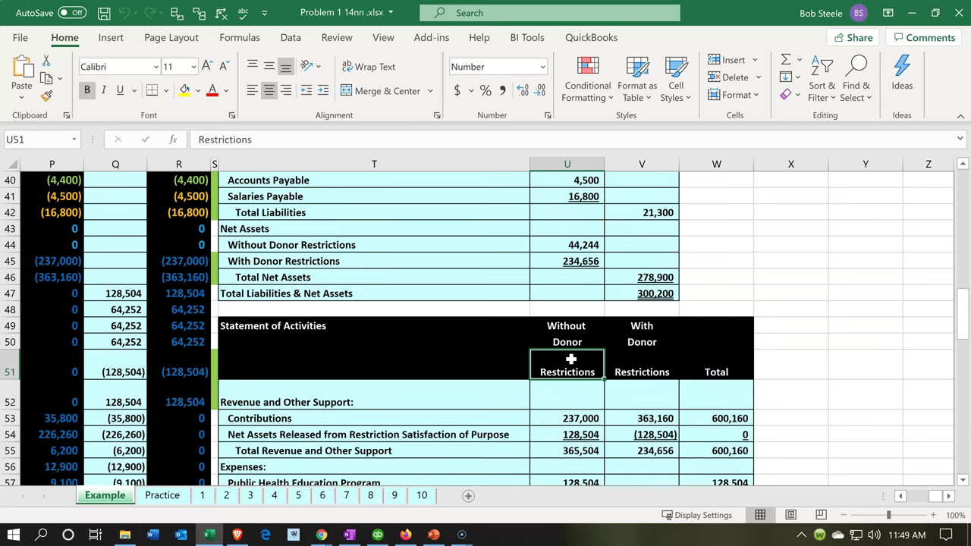
pyautogui.click(612, 364)
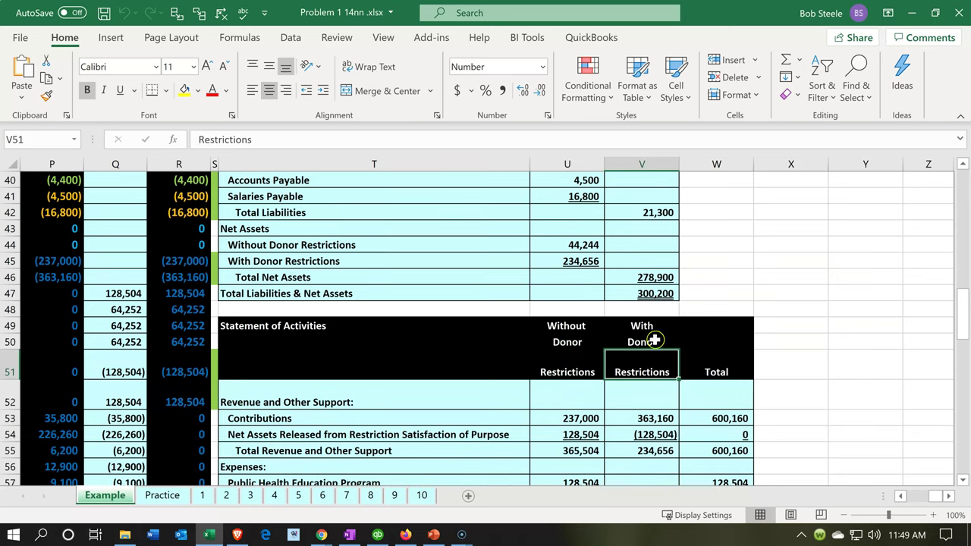
# - Switch back to the Profit and Loss report in QuickBooks Online, display its columns by Classes and rerun it
pyautogui.click(911, 13)
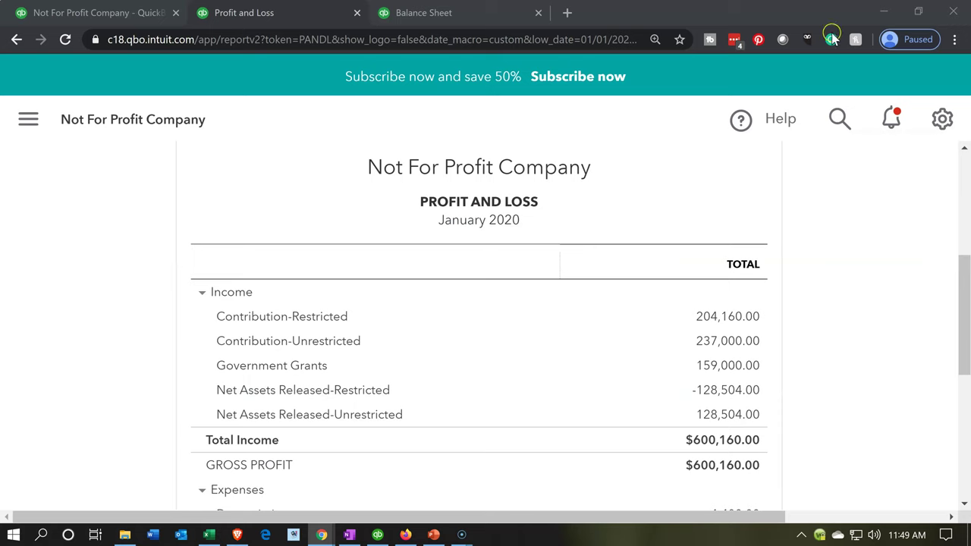
pyautogui.scroll(3, 161, 349)
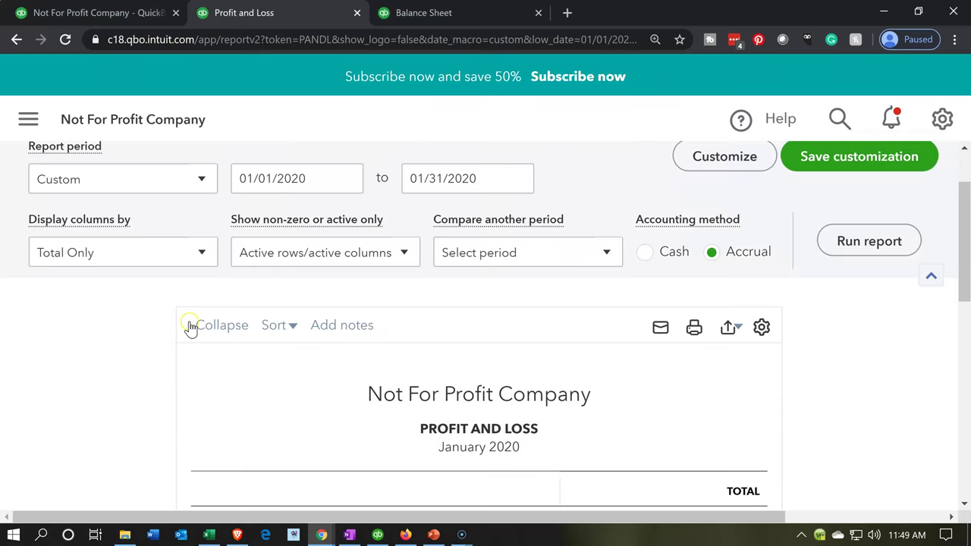
pyautogui.scroll(1, 199, 328)
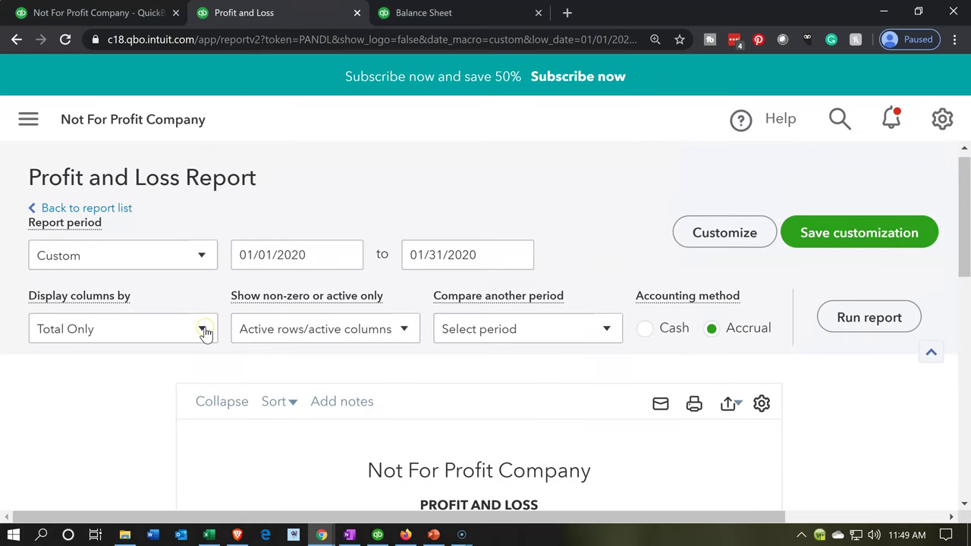
pyautogui.click(205, 334)
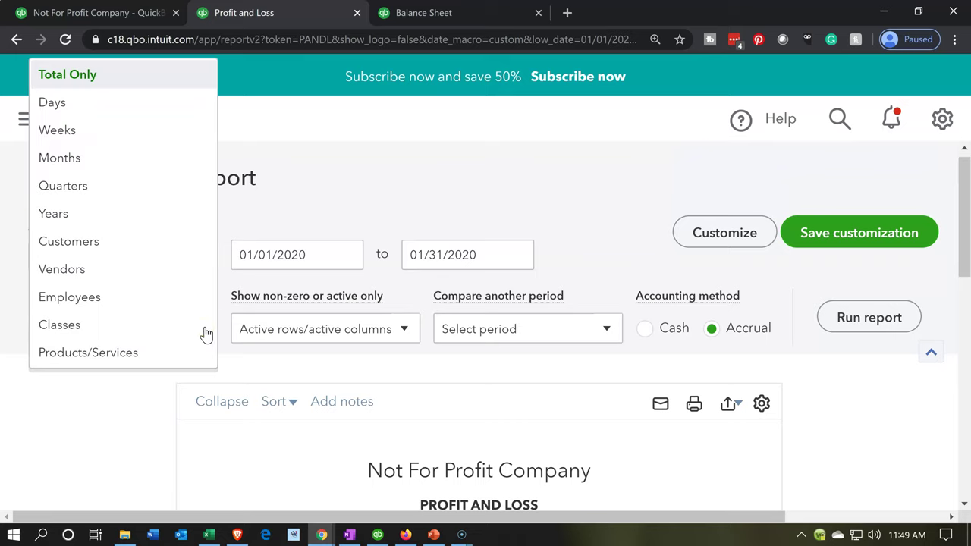
pyautogui.click(82, 327)
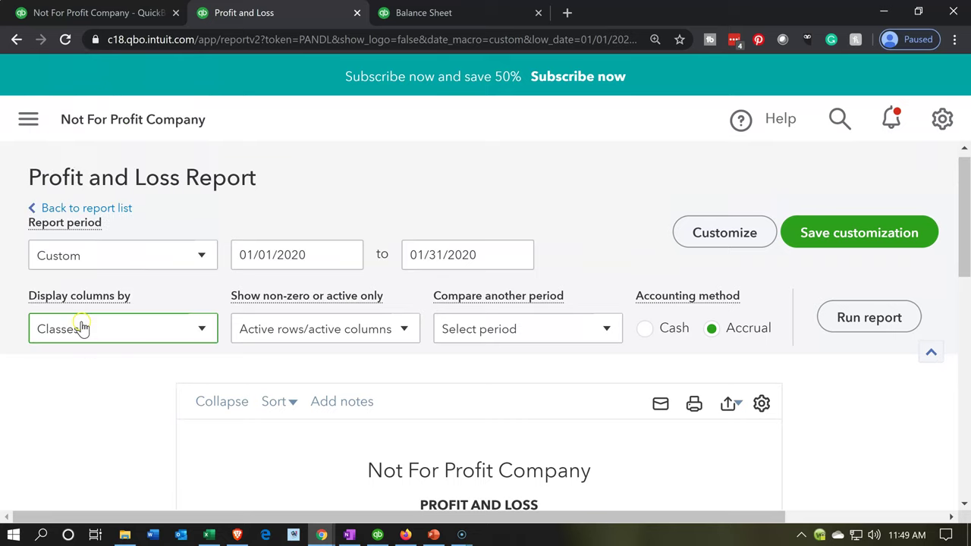
pyautogui.click(822, 314)
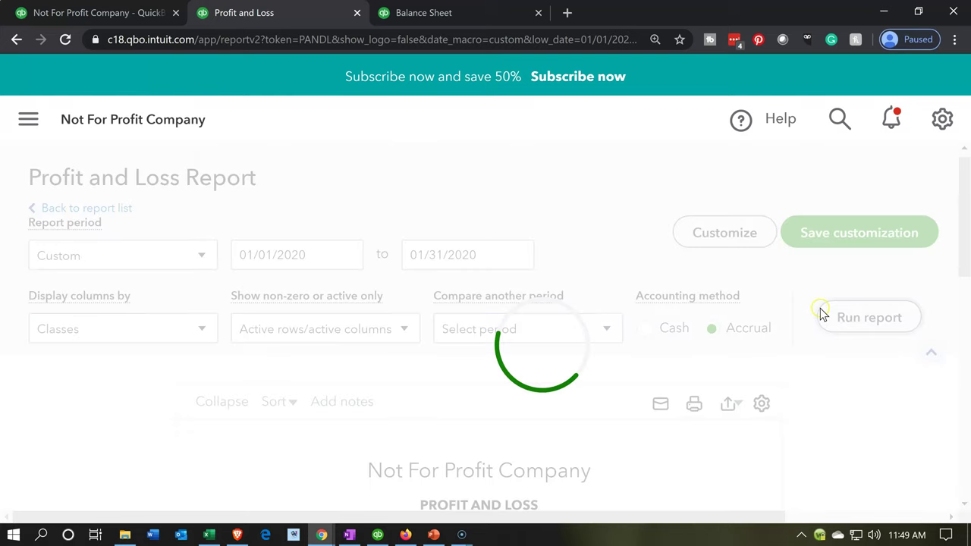
# - Review the class columns of the Profit and Loss report from Restricted and Unrestricted across to Total
pyautogui.scroll(-3, 561, 345)
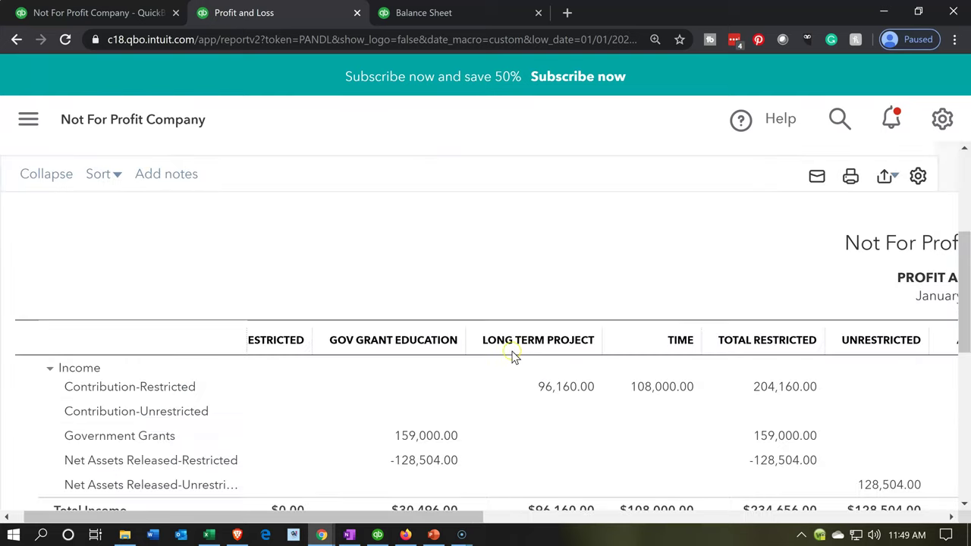
pyautogui.scroll(-2, 512, 357)
pyautogui.scroll(1, 513, 357)
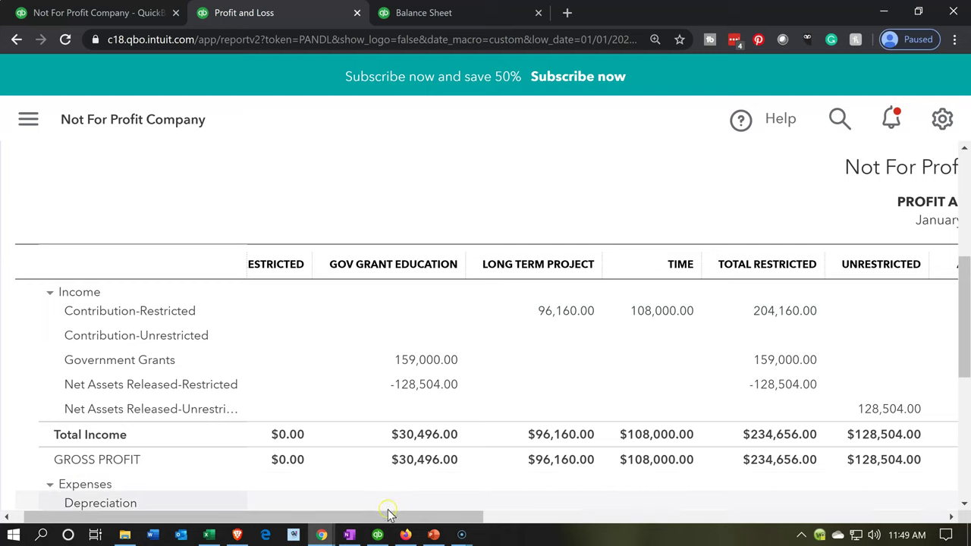
pyautogui.moveTo(393, 518); pyautogui.dragTo(584, 514)
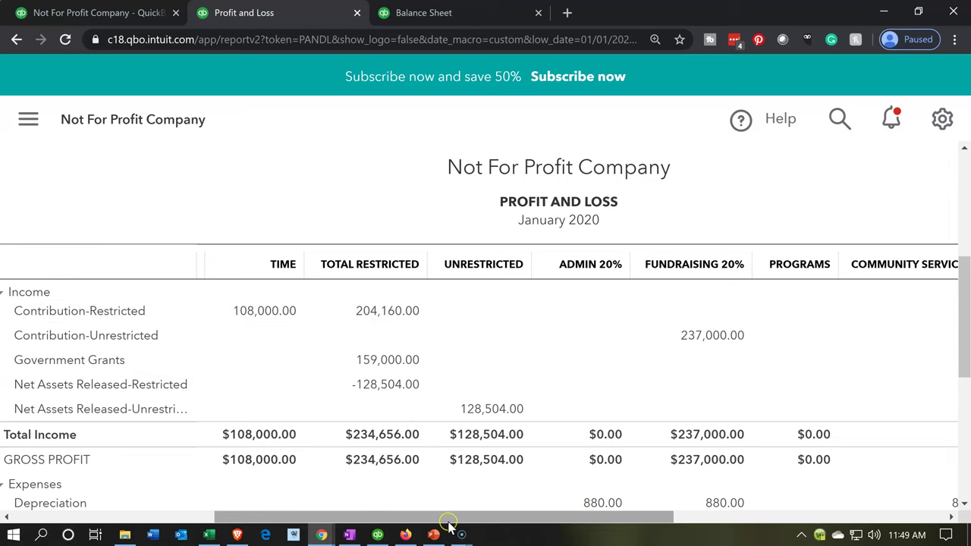
pyautogui.moveTo(451, 518); pyautogui.dragTo(837, 503)
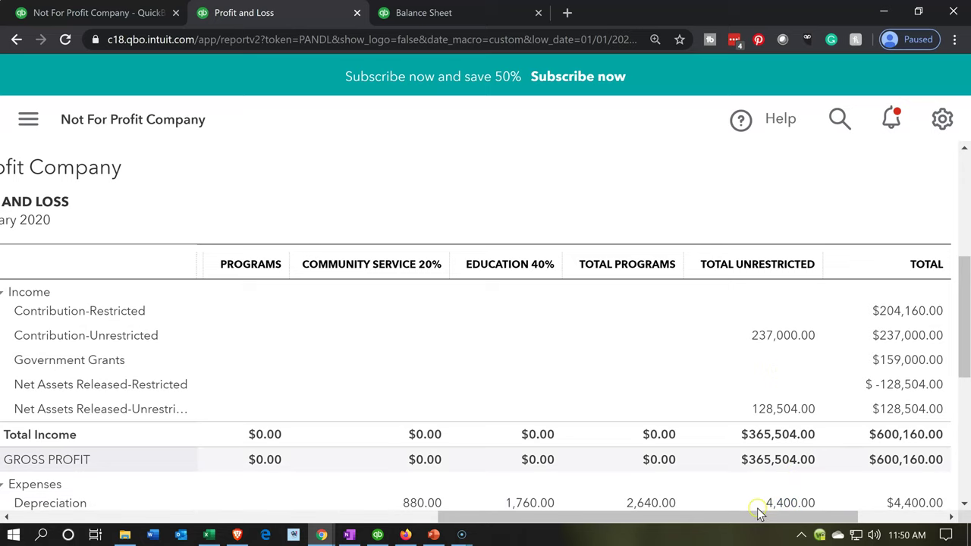
pyautogui.moveTo(754, 517); pyautogui.dragTo(126, 533)
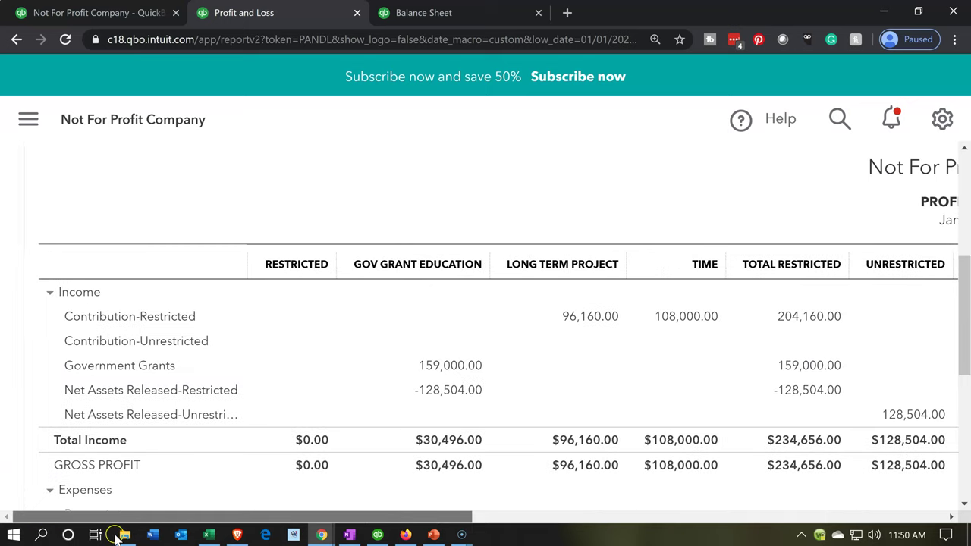
# - Switch to the Excel workbook, compare the Without and With Donor Restrictions columns of the Statement of Activities, and return to QuickBooks Online
pyautogui.click(216, 537)
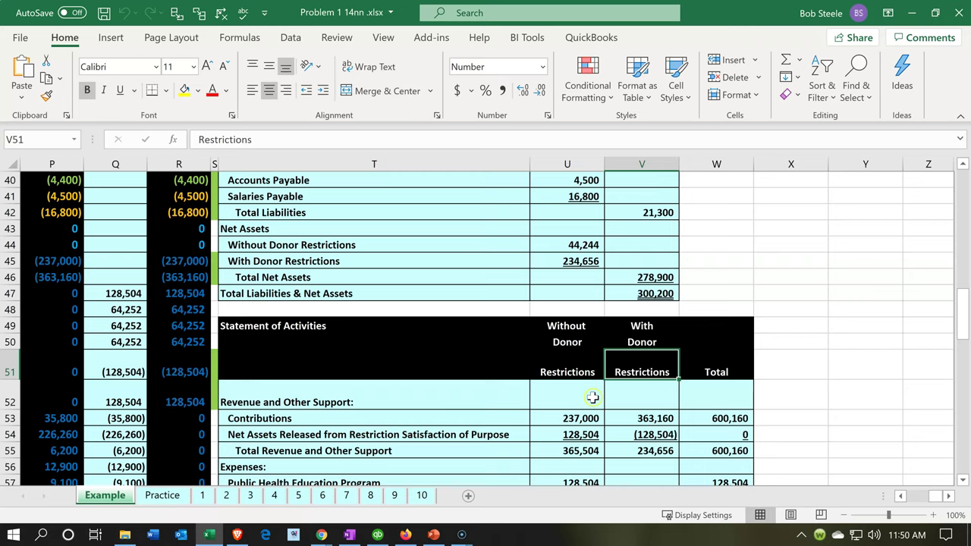
pyautogui.click(587, 401)
pyautogui.press('Right')
pyautogui.press('Left')
pyautogui.press('Right')
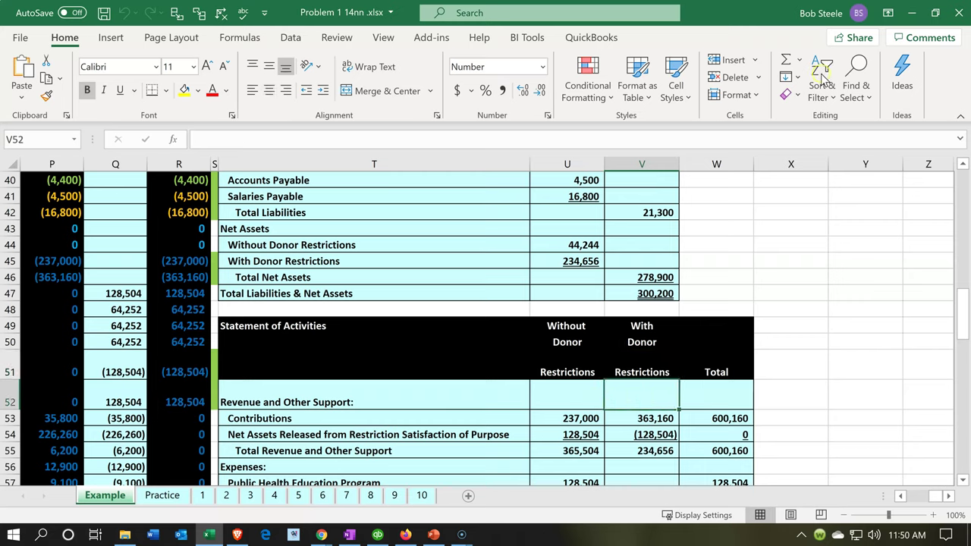
pyautogui.click(911, 16)
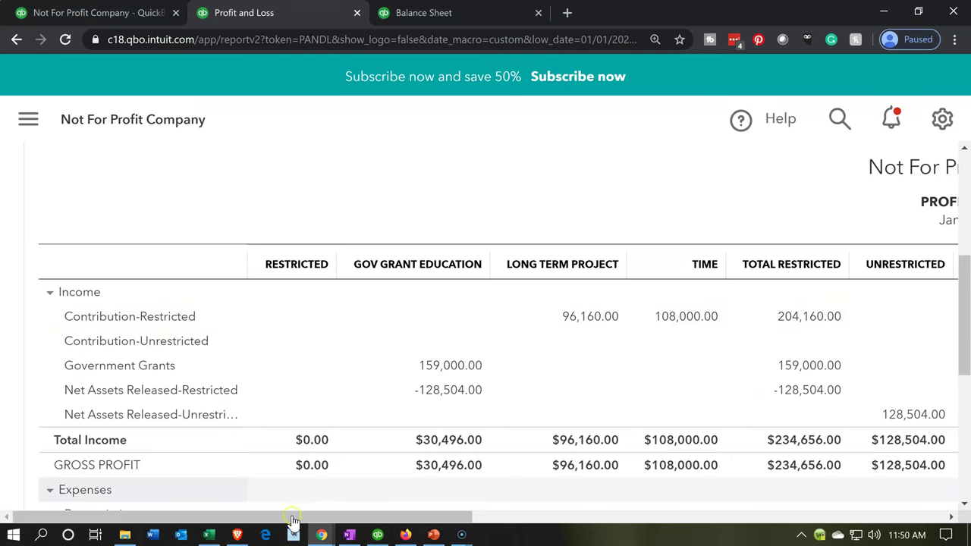
# - Switch to the Excel workbook and review the Contributions line and the four functional expense lines in the Statement of Activities
pyautogui.click(220, 534)
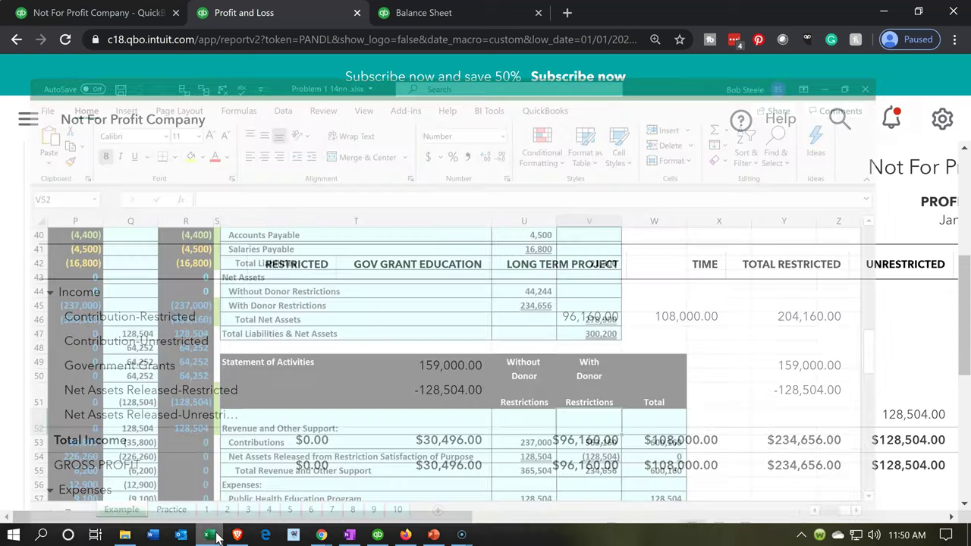
pyautogui.click(338, 422)
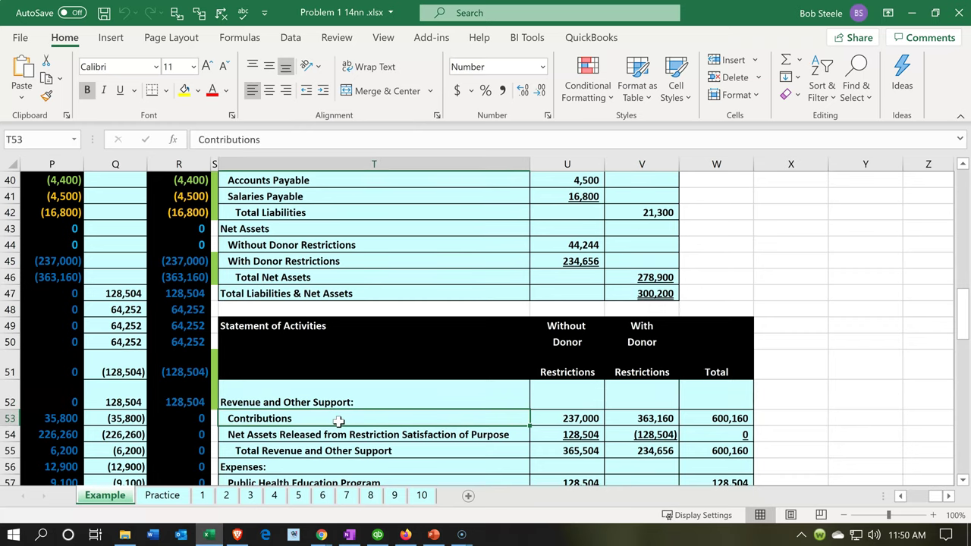
pyautogui.scroll(-2, 338, 422)
pyautogui.click(326, 391)
pyautogui.moveTo(327, 398); pyautogui.dragTo(323, 434)
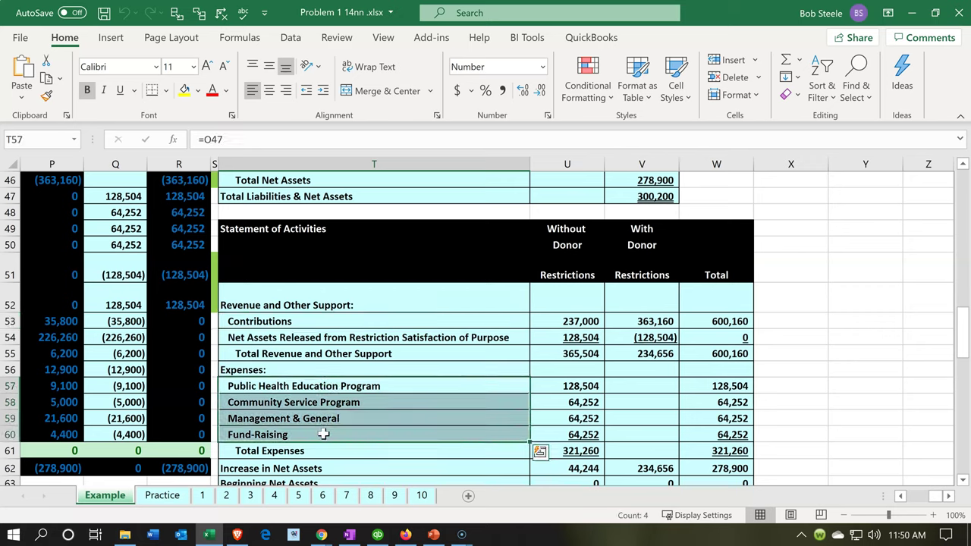
# - Examine the expense accounts and functional columns of the Expenses table, and the With Donor Restrictions heading of the Statement of Activities
pyautogui.scroll(8, 323, 434)
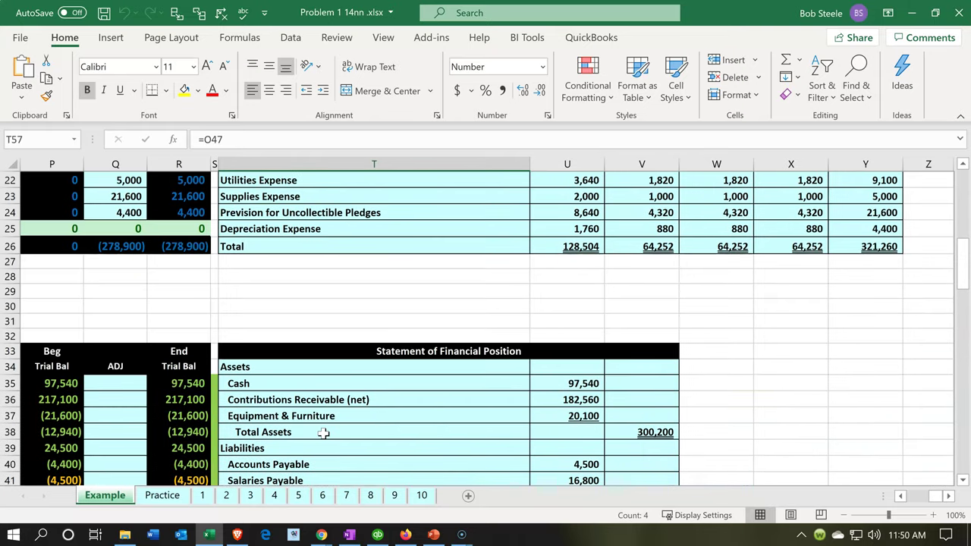
pyautogui.scroll(3, 323, 432)
pyautogui.moveTo(317, 302); pyautogui.dragTo(333, 383)
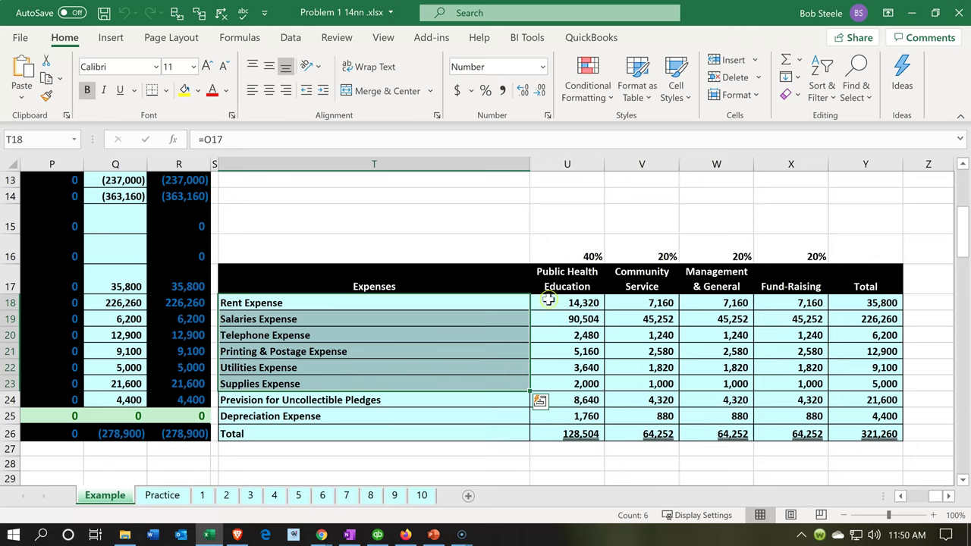
pyautogui.moveTo(553, 287); pyautogui.dragTo(732, 302)
pyautogui.scroll(-4, 692, 399)
pyautogui.scroll(-5, 692, 399)
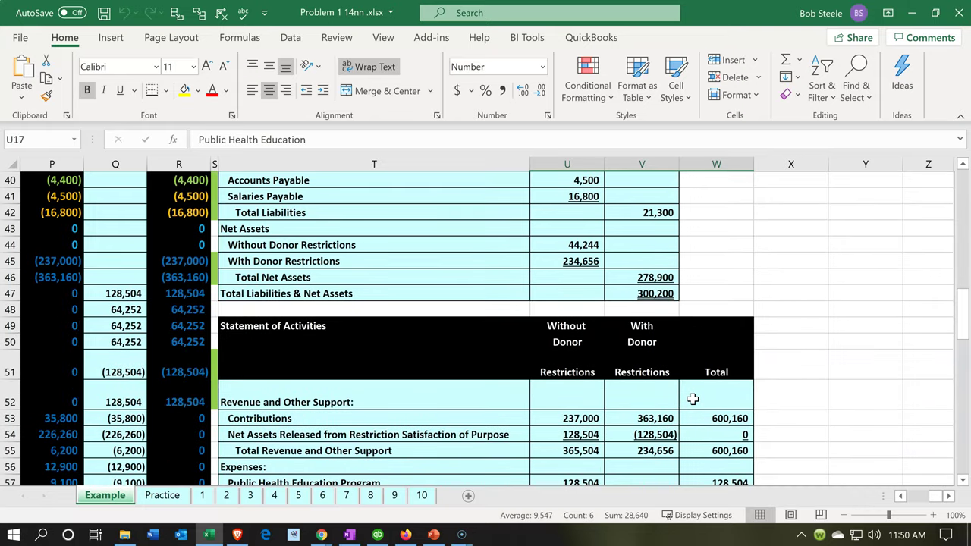
pyautogui.scroll(-2, 693, 399)
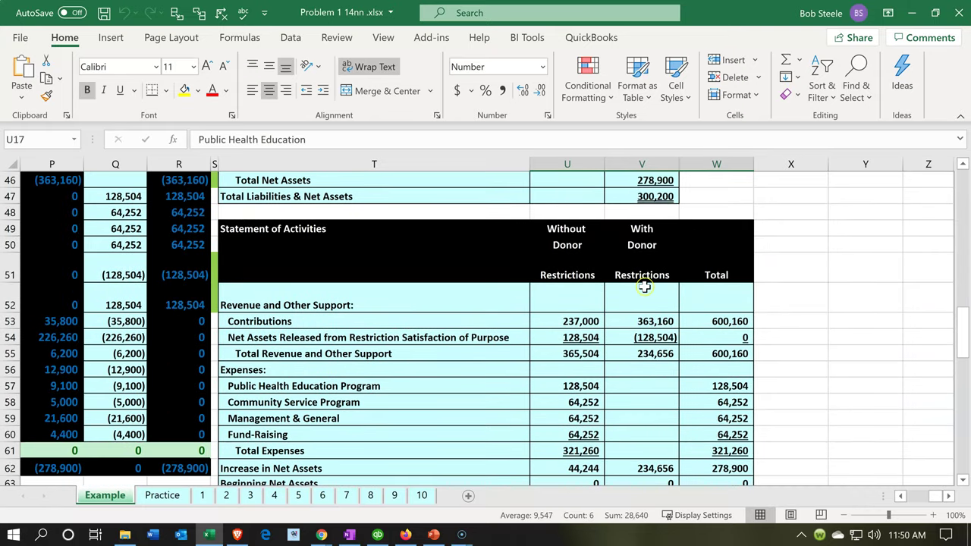
pyautogui.click(644, 277)
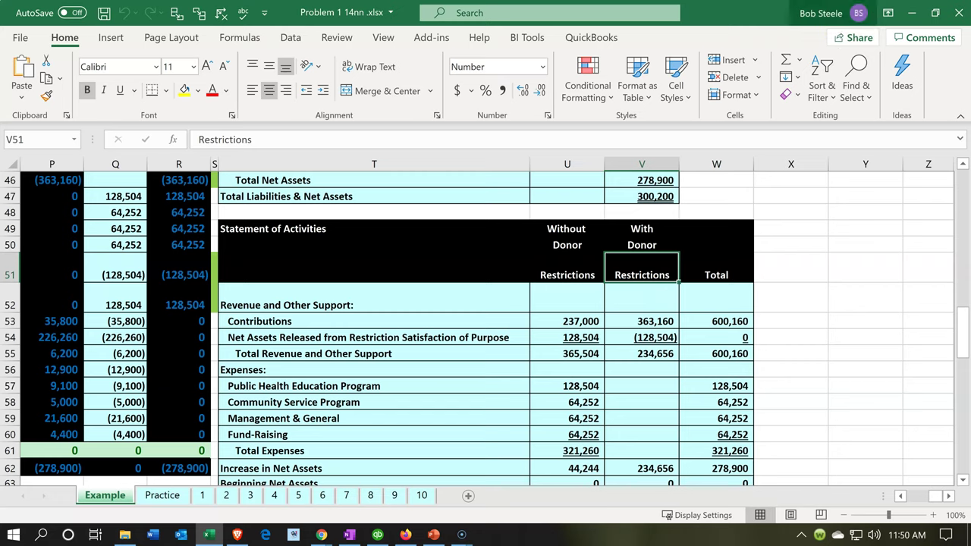
# - Switch back to the Profit and Loss report in QuickBooks Online, rerun it with columns displayed by Customers, and review the donor and grant columns
pyautogui.click(911, 13)
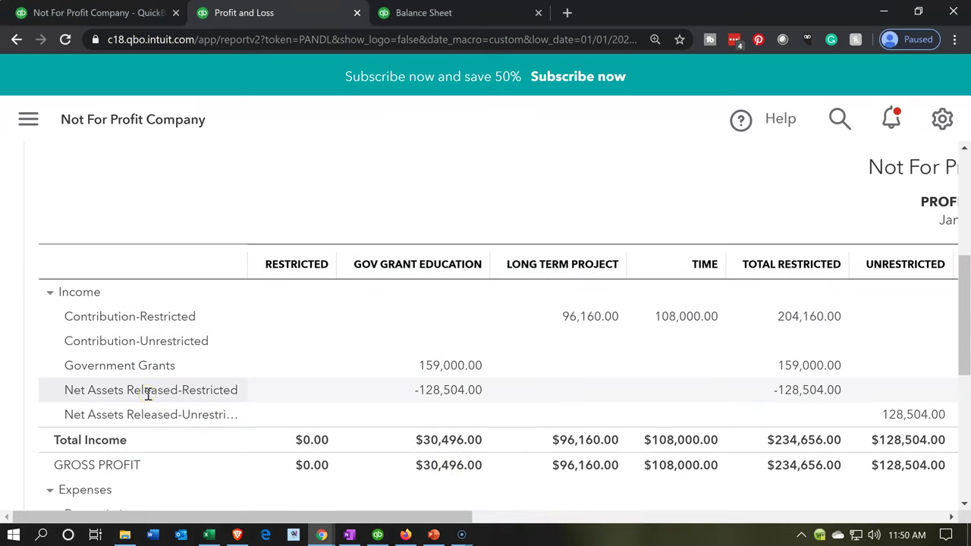
pyautogui.scroll(3, 149, 393)
pyautogui.click(209, 259)
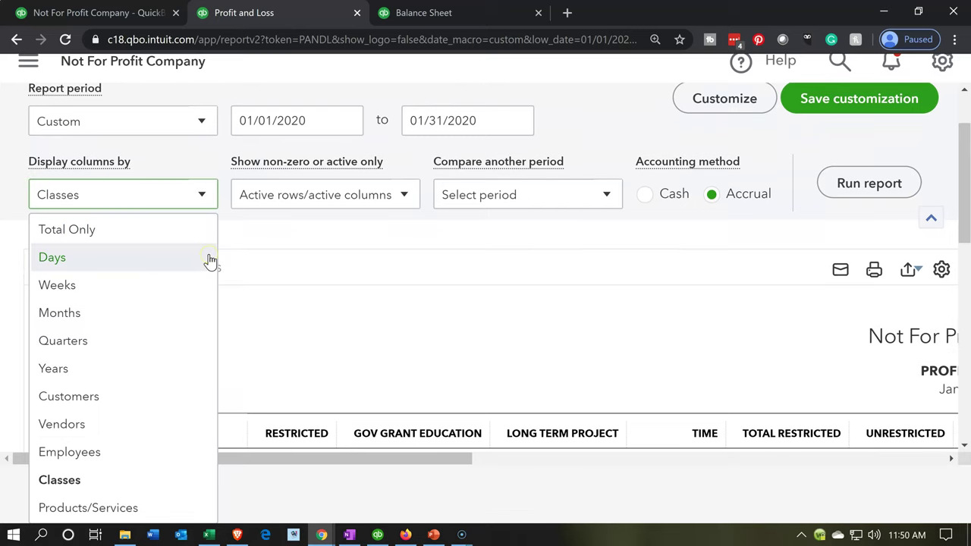
pyautogui.click(108, 395)
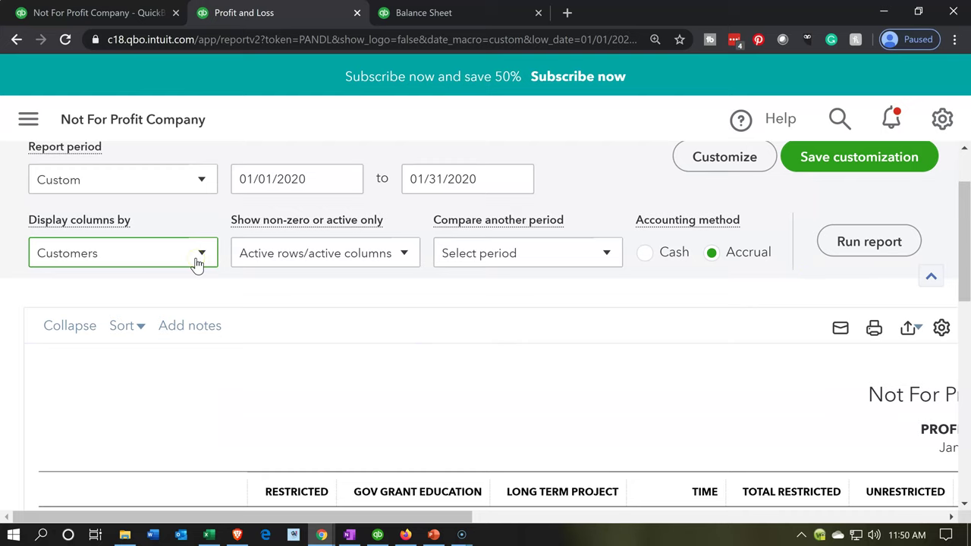
pyautogui.click(847, 241)
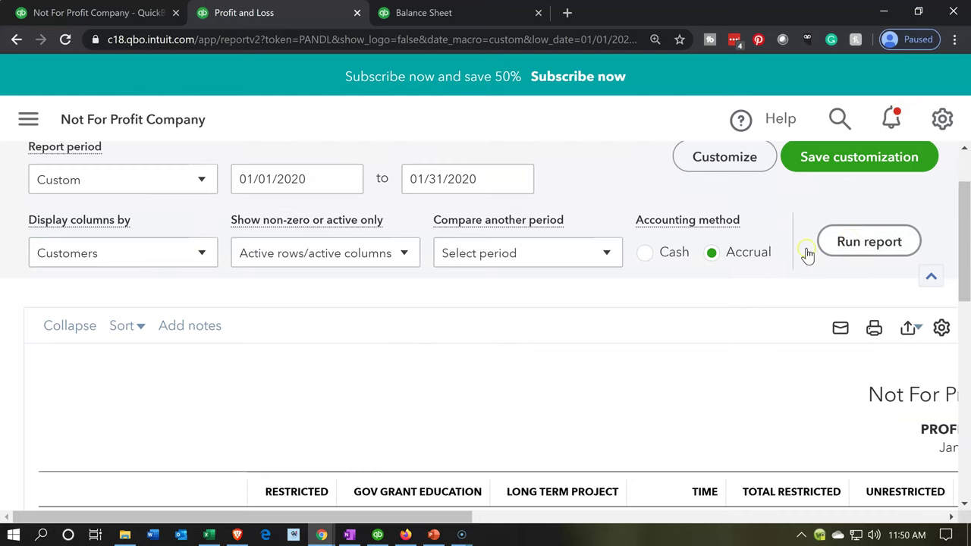
pyautogui.scroll(-2, 797, 256)
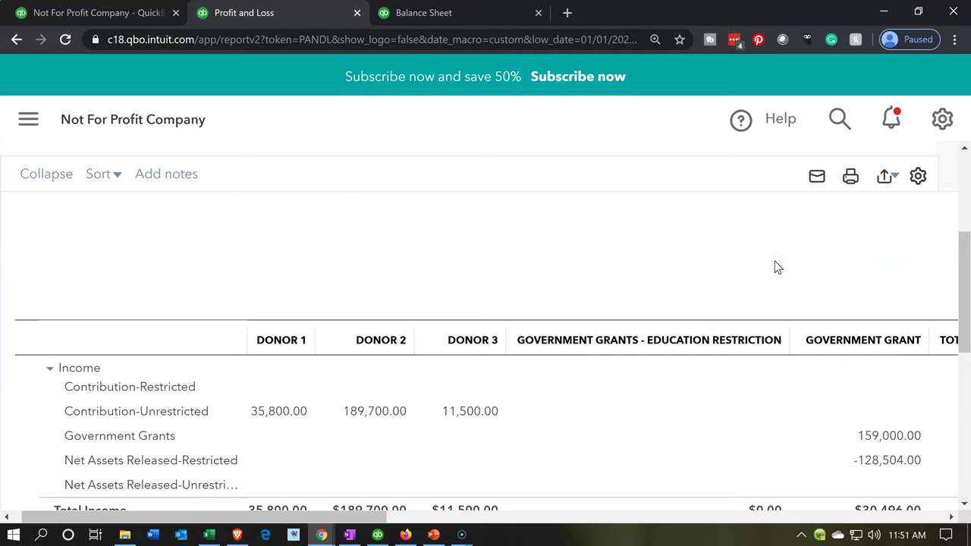
pyautogui.scroll(-1, 777, 267)
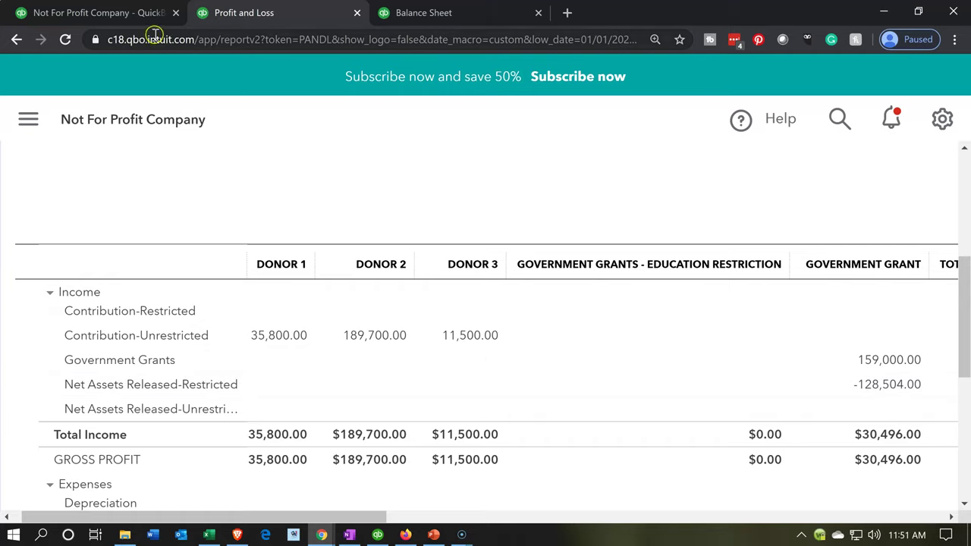
# - Open the saved Statement of Financial Position from the custom reports list in QuickBooks Online
pyautogui.click(119, 12)
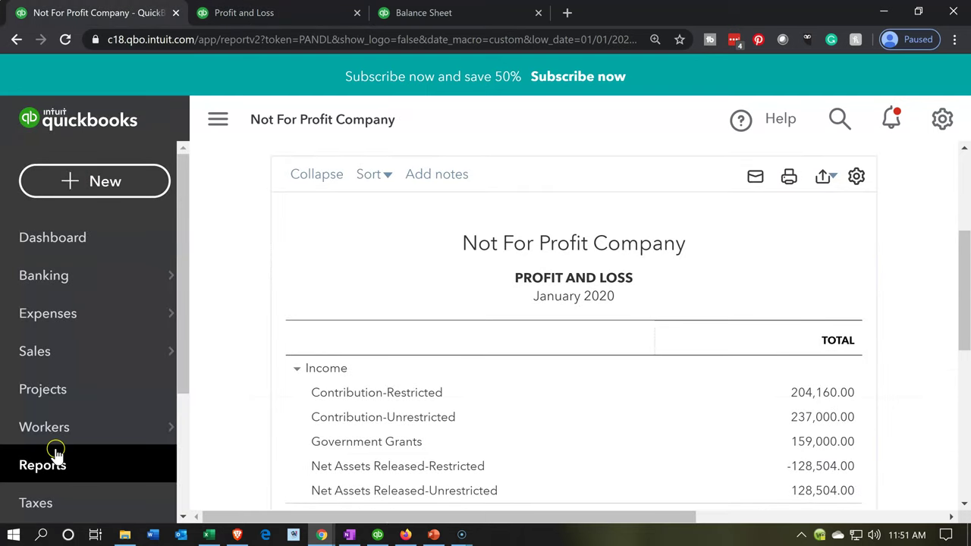
pyautogui.click(57, 470)
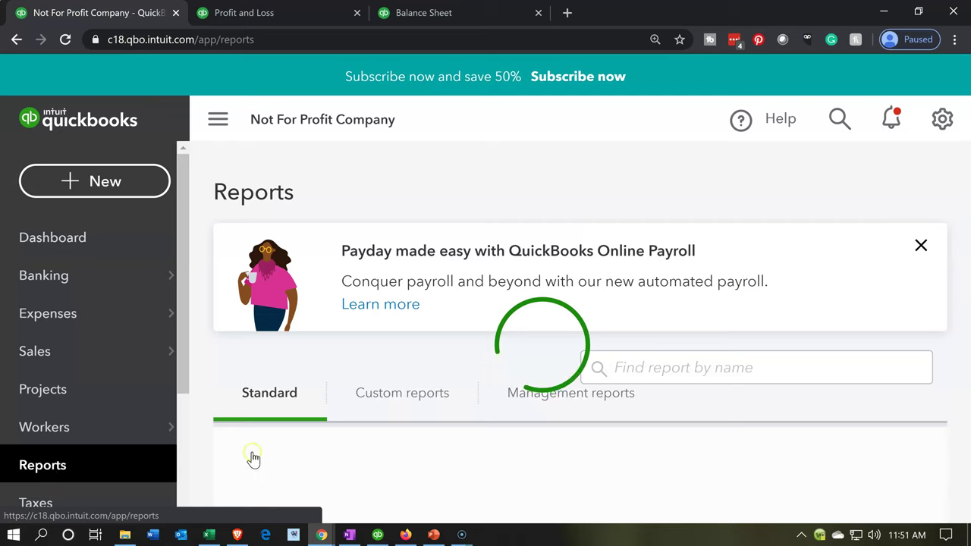
pyautogui.click(406, 407)
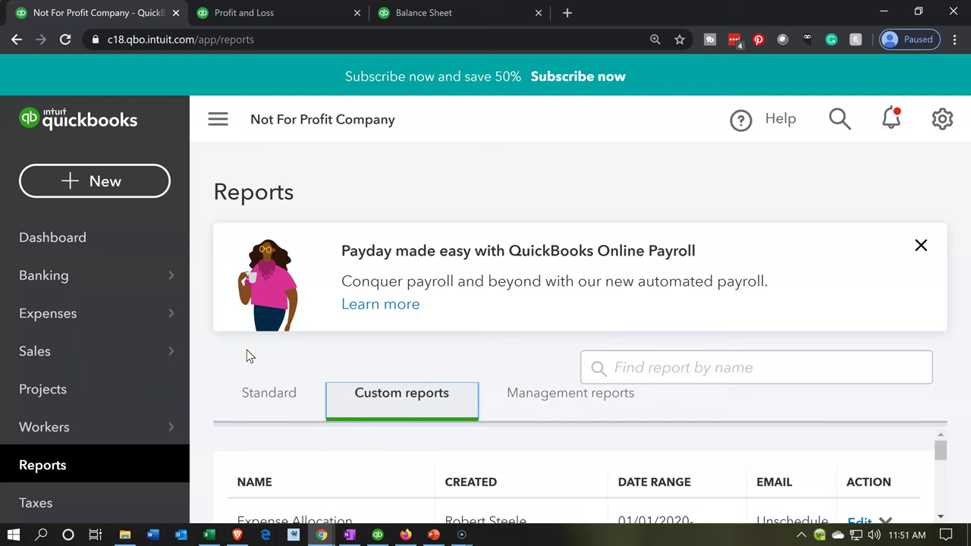
pyautogui.hotkey('ctrl', '-')
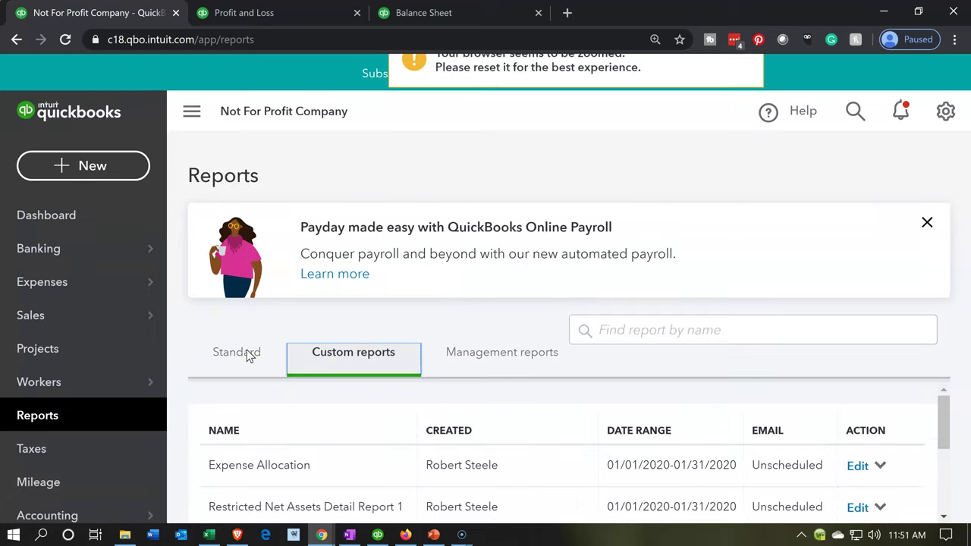
pyautogui.hotkey('ctrl', '-')
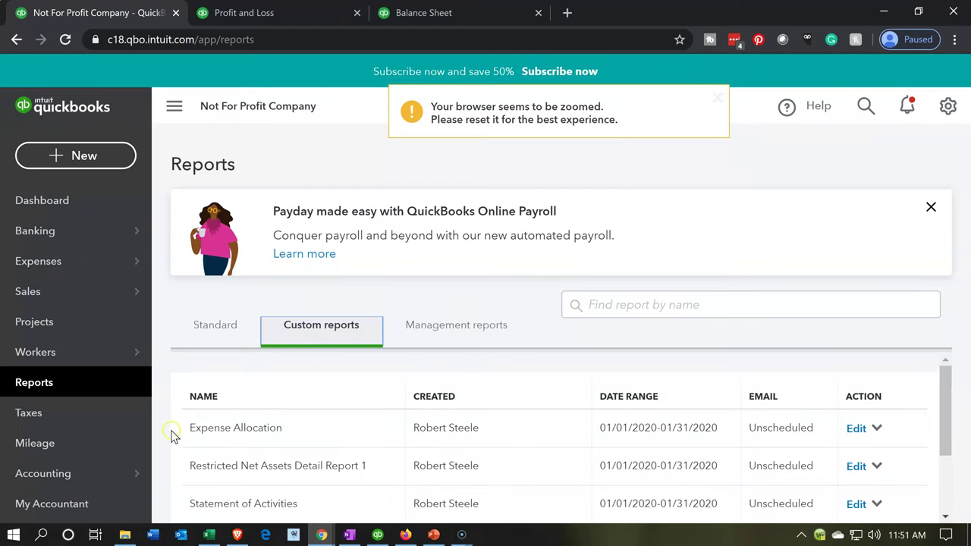
pyautogui.scroll(-1, 173, 433)
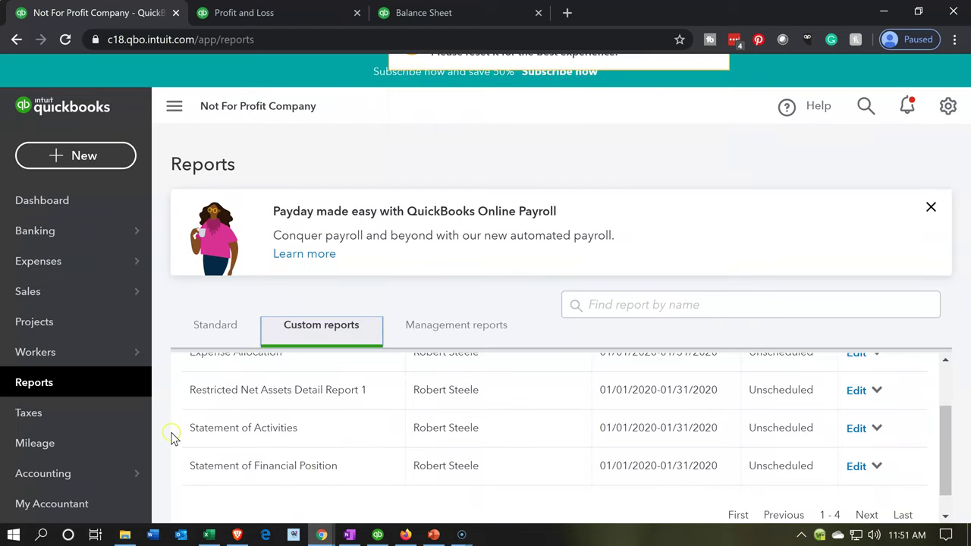
pyautogui.click(200, 475)
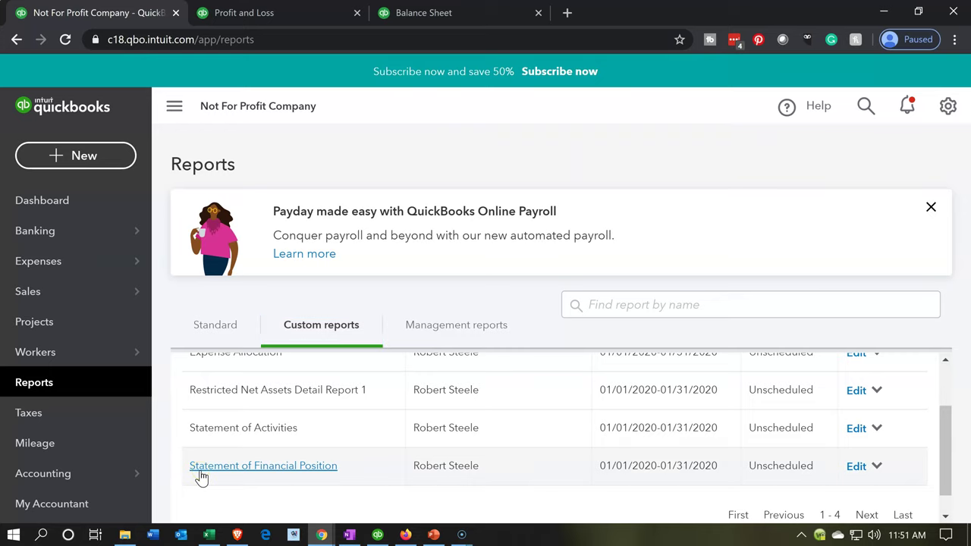
pyautogui.click(355, 336)
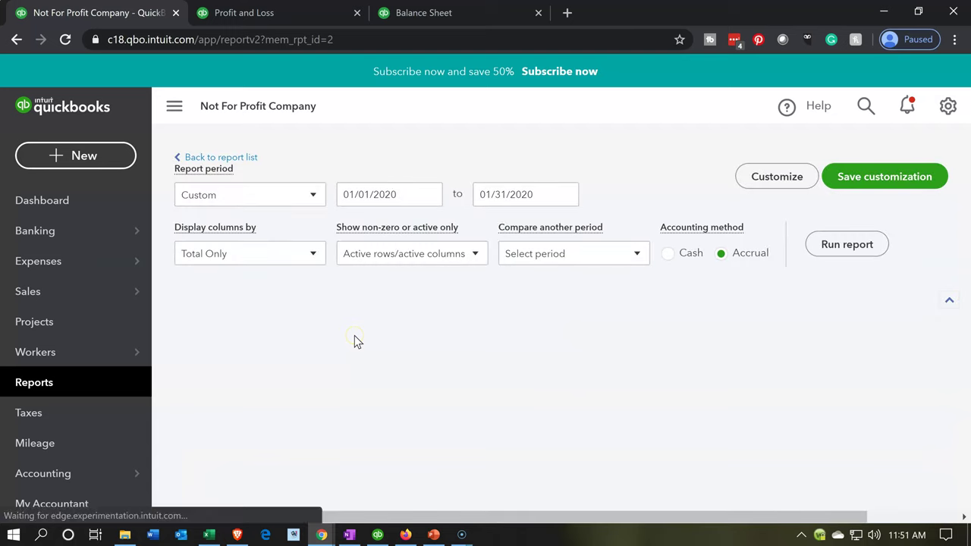
# - Review the Statement of Financial Position from the assets down to the net asset lines under Equity
pyautogui.scroll(-3, 355, 338)
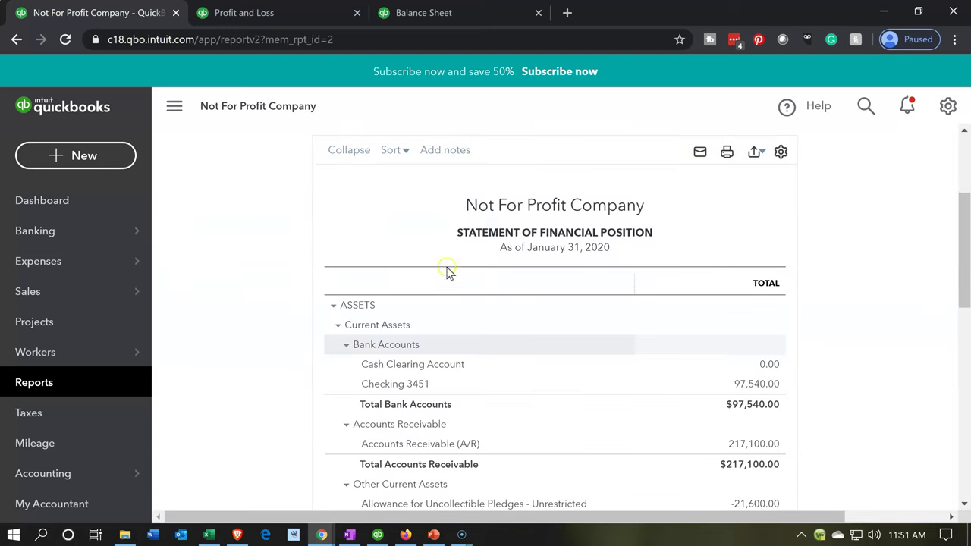
pyautogui.click(539, 242)
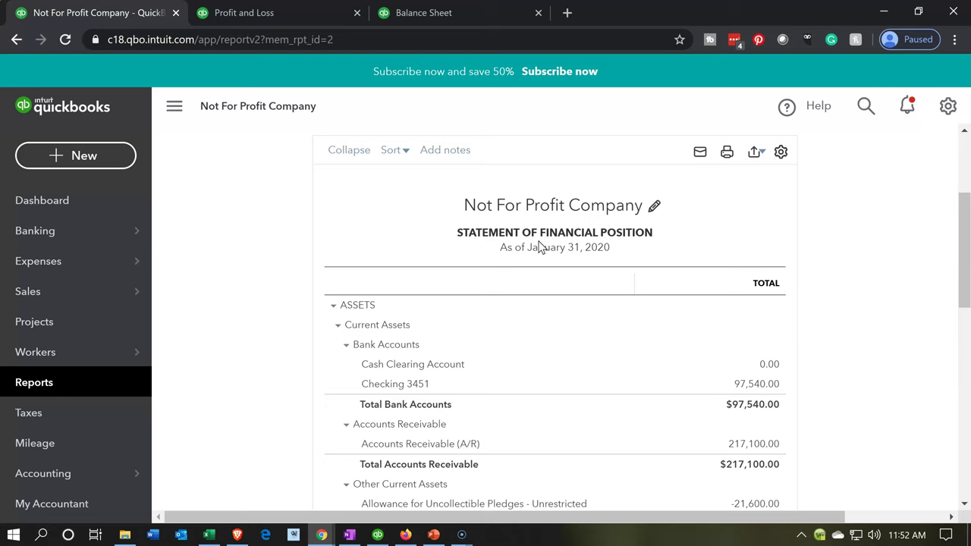
pyautogui.scroll(-6, 478, 336)
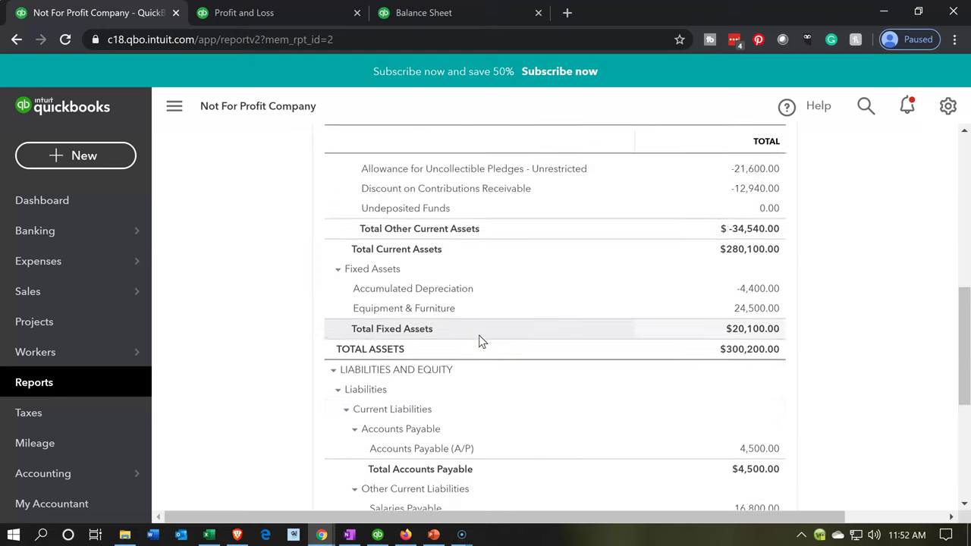
pyautogui.scroll(-3, 479, 342)
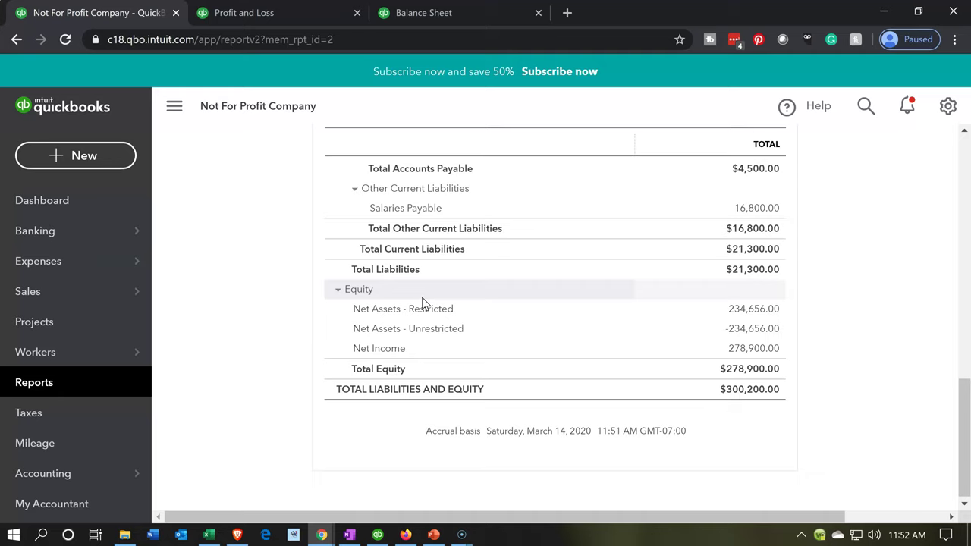
pyautogui.click(414, 376)
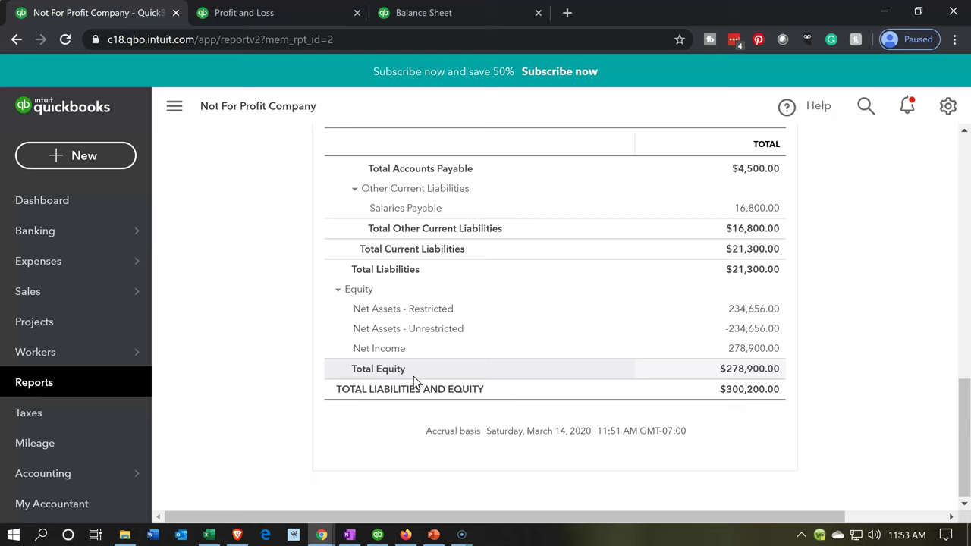
# - Return to the custom reports list and look over the saved Expense Allocation, Restricted Net Assets Detail and Statement of Activities reports
pyautogui.click(40, 387)
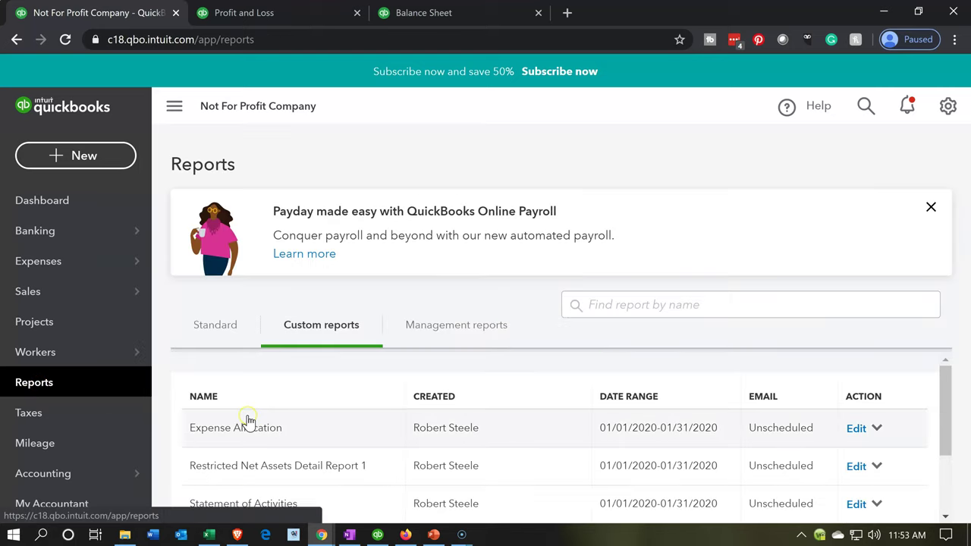
pyautogui.scroll(-1, 247, 420)
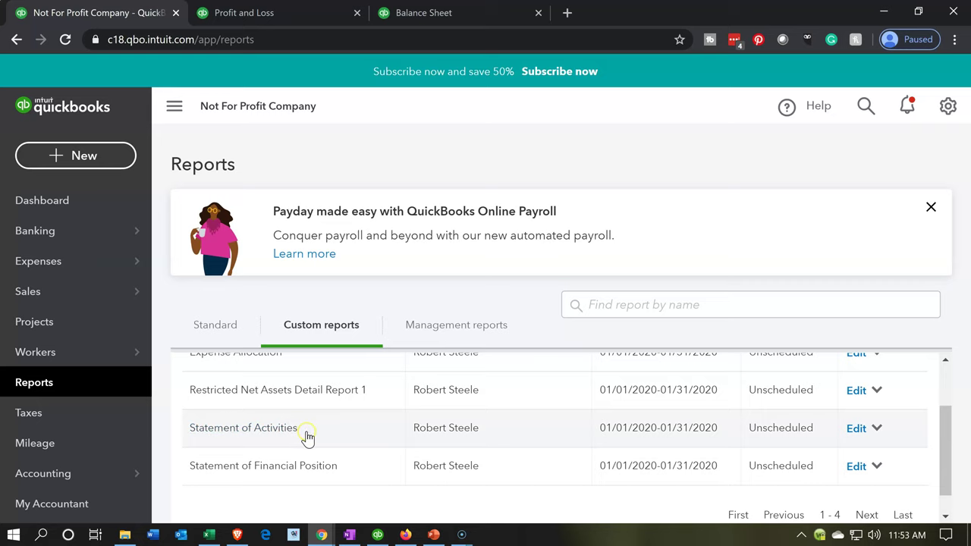
pyautogui.scroll(1, 297, 457)
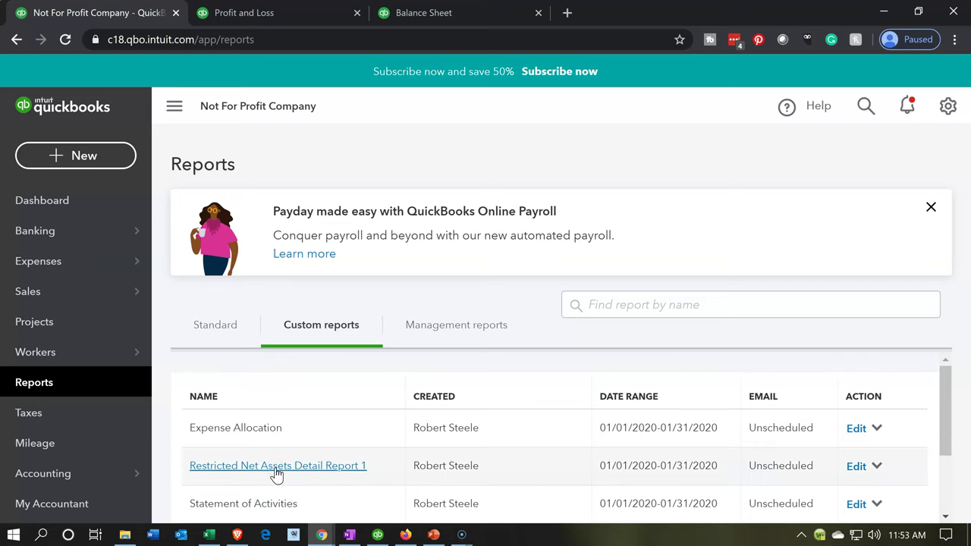
pyautogui.click(266, 443)
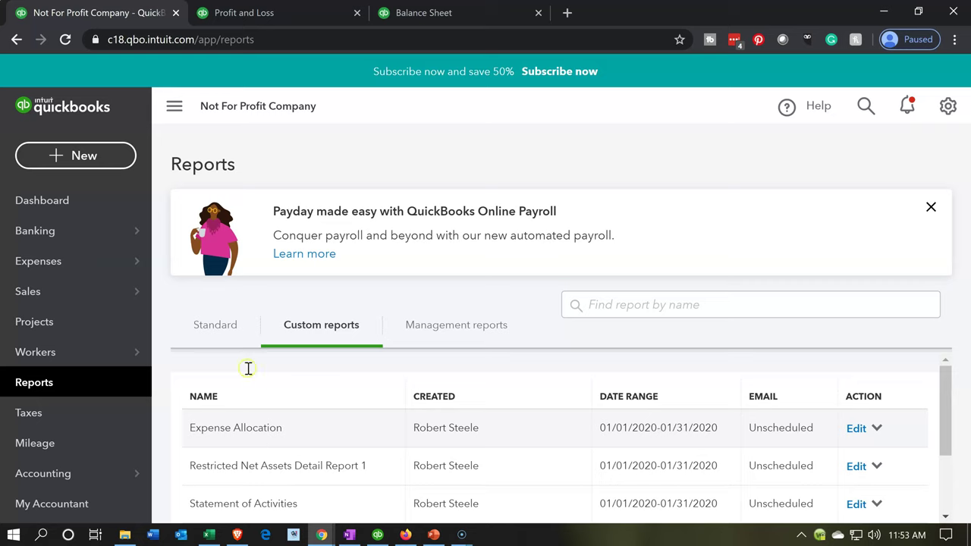
# - Open the list of new transaction types and review the customer and vendor forms
pyautogui.click(113, 159)
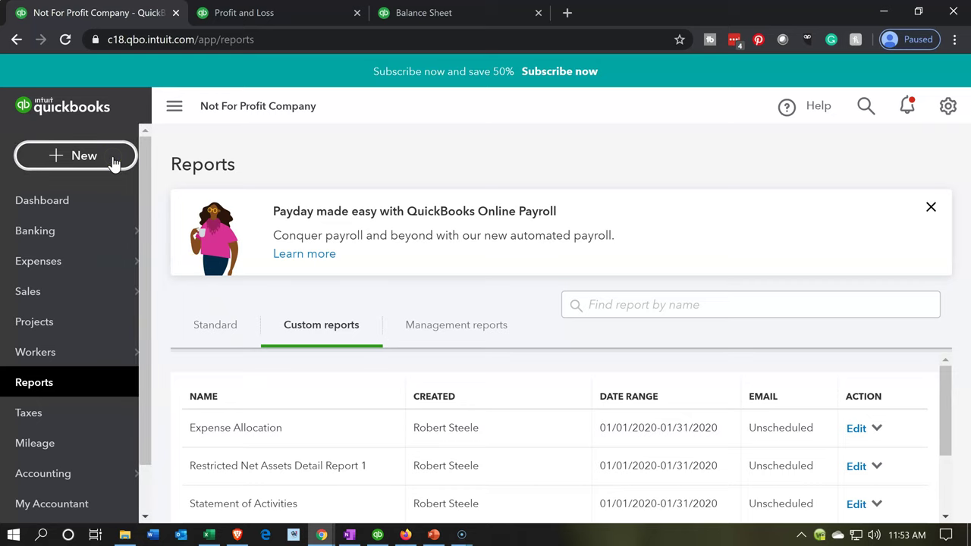
pyautogui.click(84, 211)
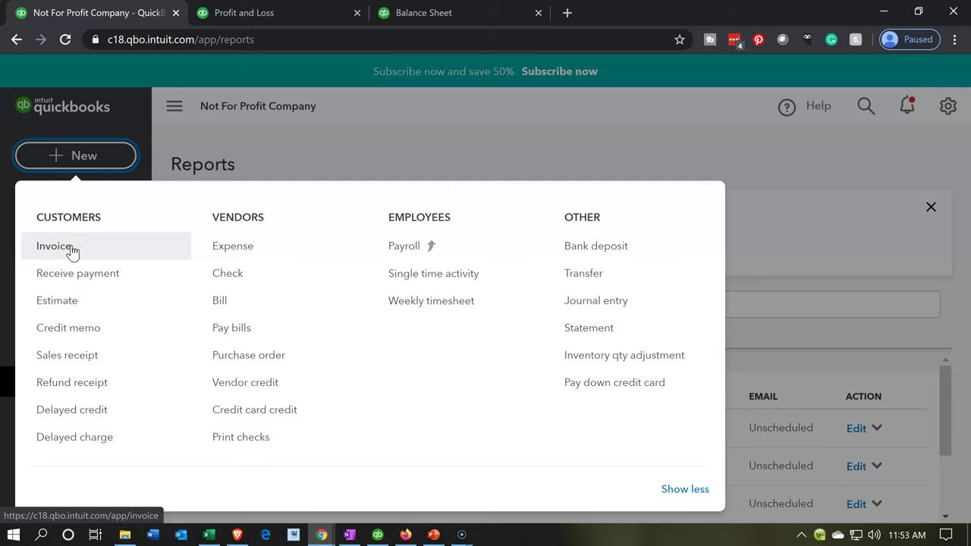
pyautogui.click(79, 351)
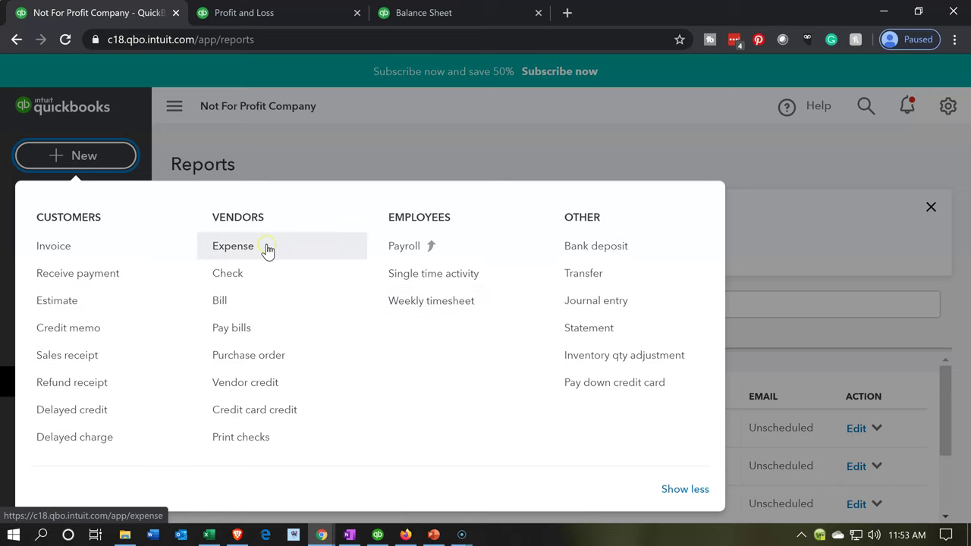
pyautogui.click(255, 307)
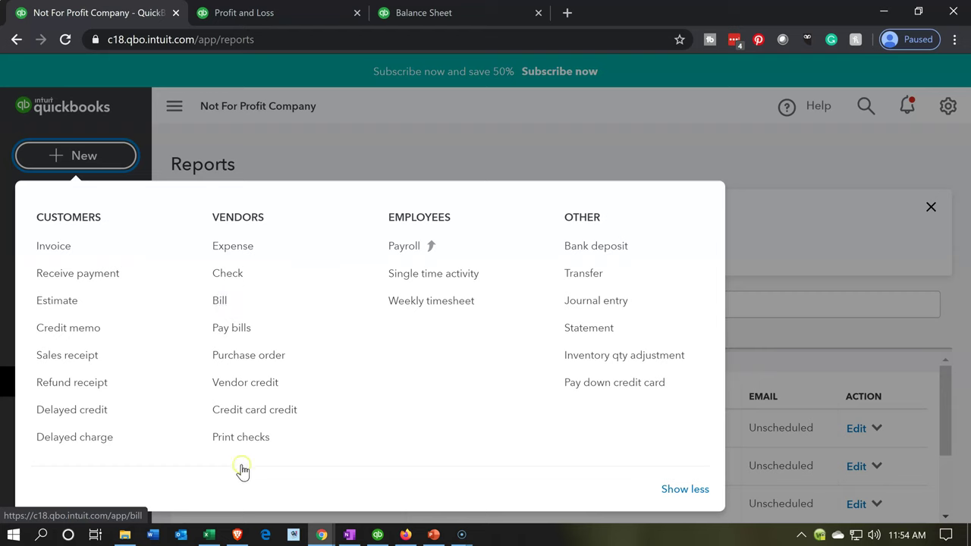
# - Switch to the Excel workbook and go from the Statement of Activities to the first journal entries on the Example sheet
pyautogui.click(210, 536)
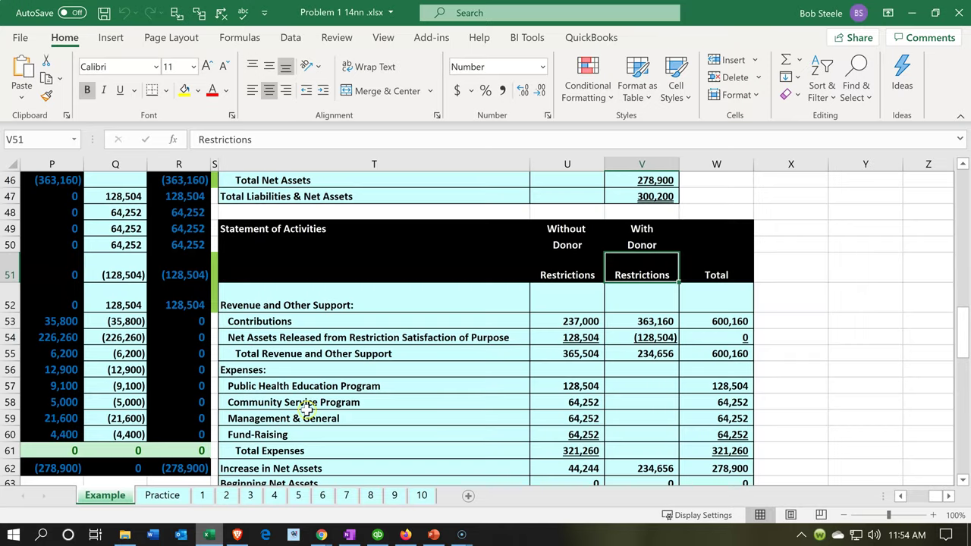
pyautogui.click(308, 405)
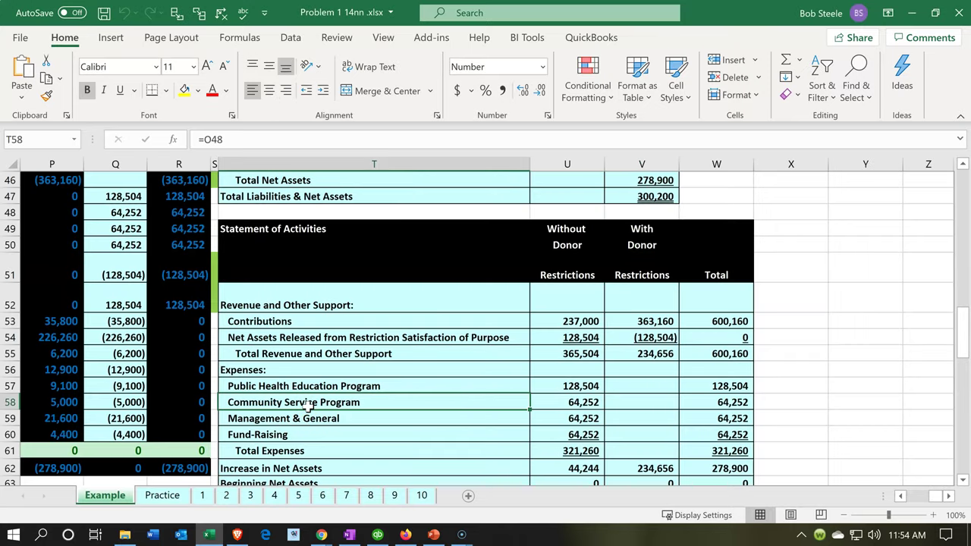
pyautogui.press('Left')
pyautogui.press('Left')
pyautogui.press('Left')
pyautogui.press('Left')
pyautogui.press('Left')
pyautogui.press('Left')
pyautogui.press('Left')
pyautogui.press('Left')
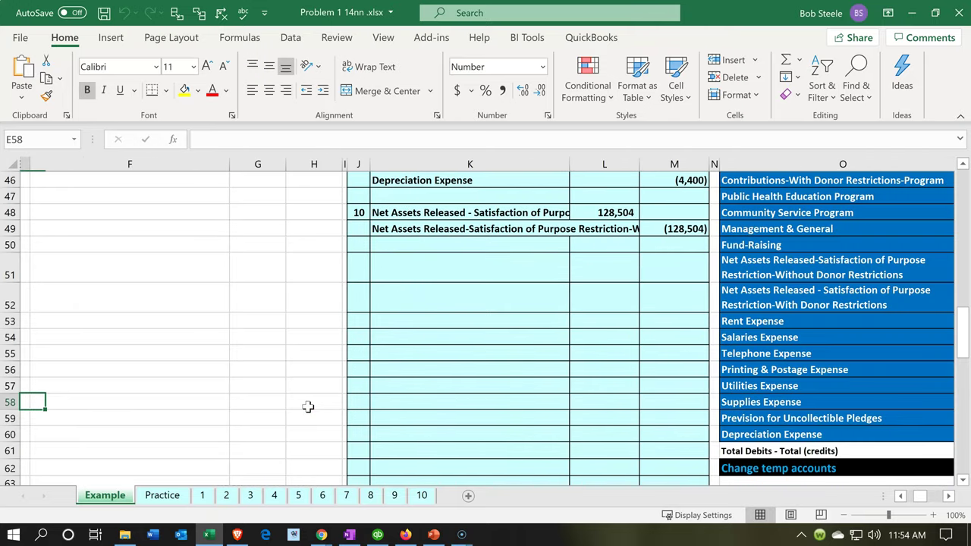
pyautogui.press('Left')
pyautogui.scroll(14, 308, 407)
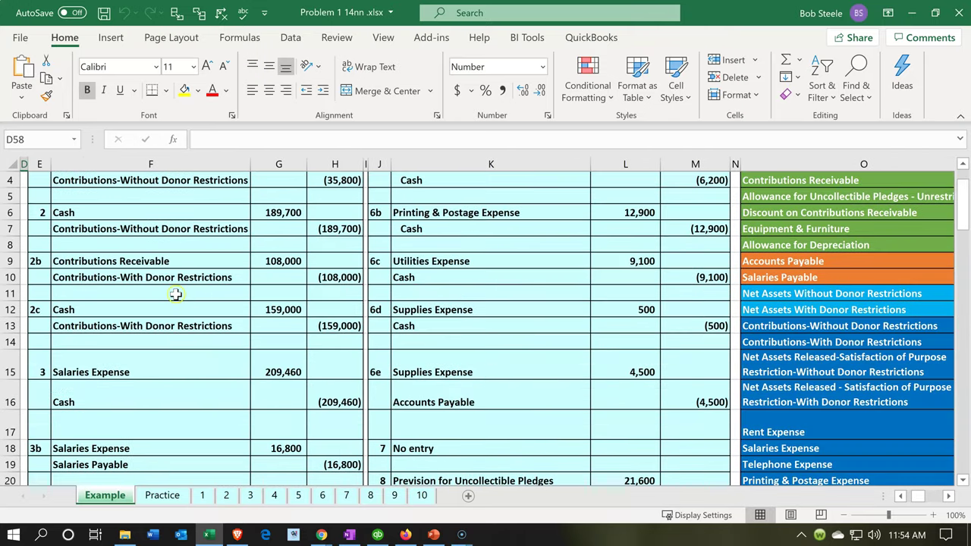
# - Examine the accounts in journal entries 1 and 2 of the worksheet and return to QuickBooks Online
pyautogui.click(120, 216)
pyautogui.scroll(1, 126, 255)
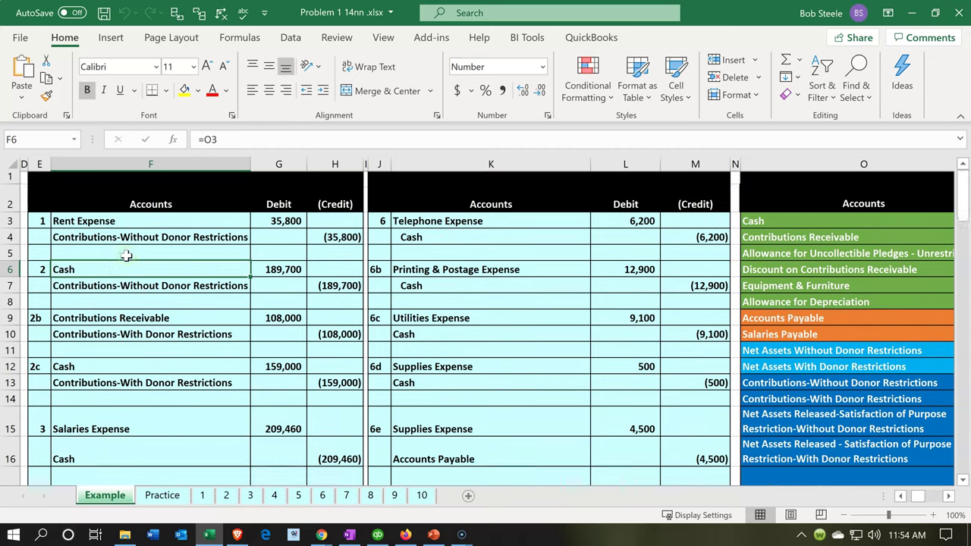
pyautogui.click(107, 241)
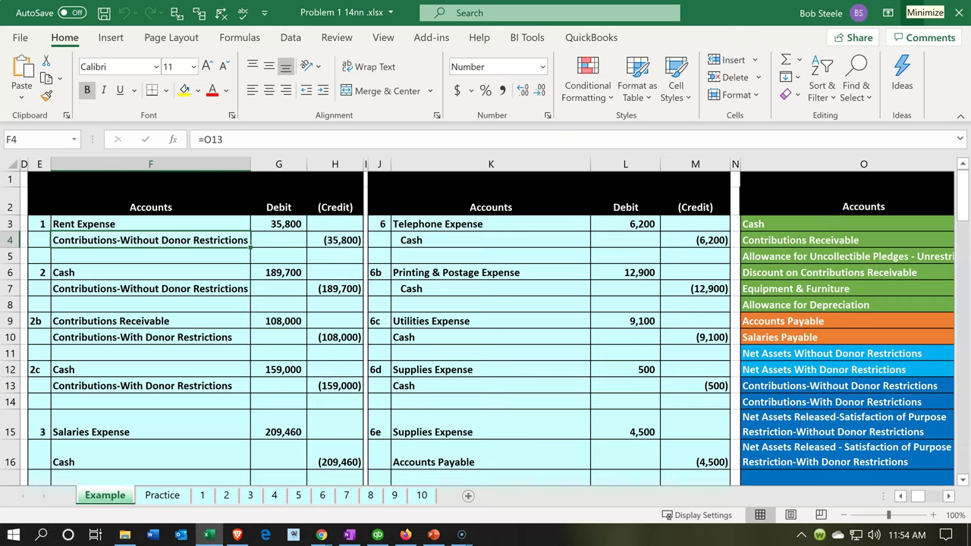
pyautogui.click(924, 13)
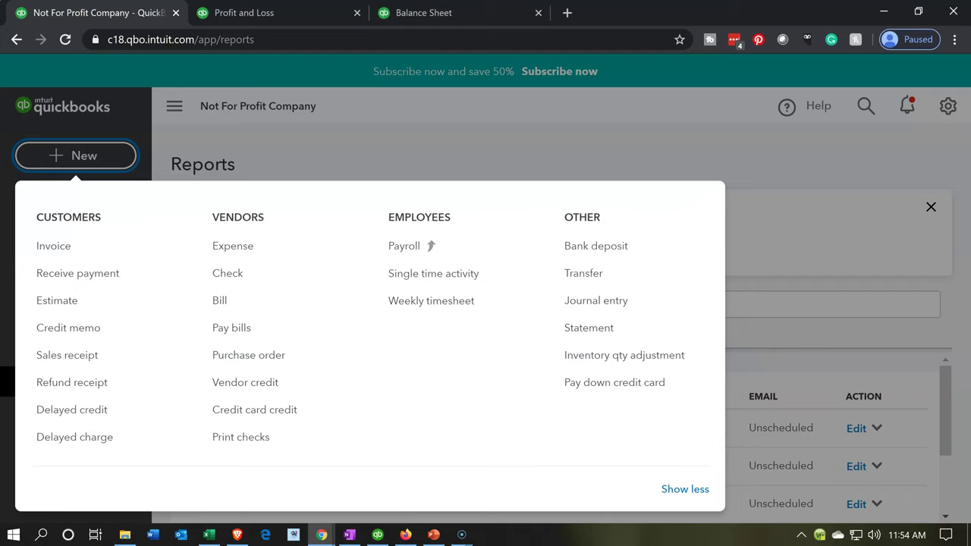